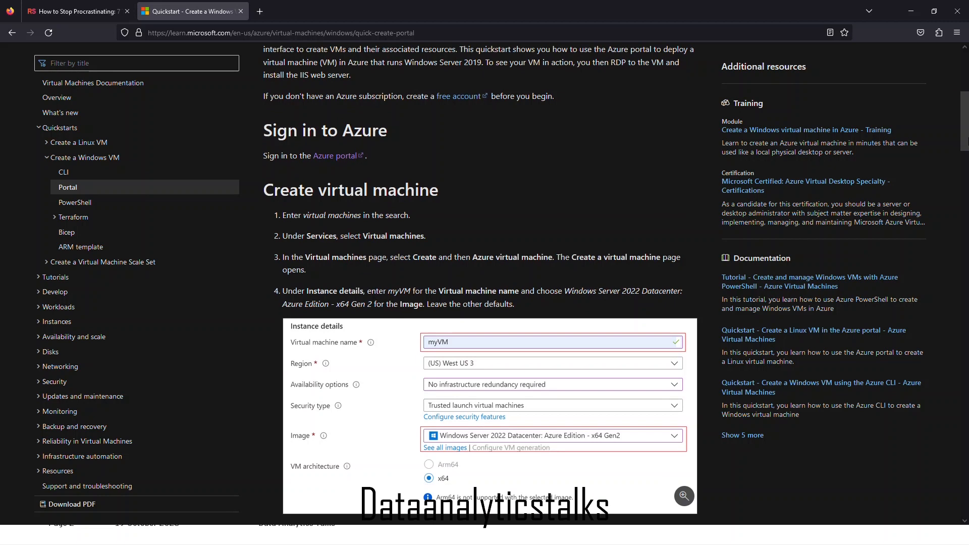
- Read the Windows VM quickstart from creation through the connection section, and open the related Create a Windows virtual machine in Azure training module
{"action": "scroll", "coordinate": [480, 282], "scroll_direction": "down", "scroll_amount": 3}
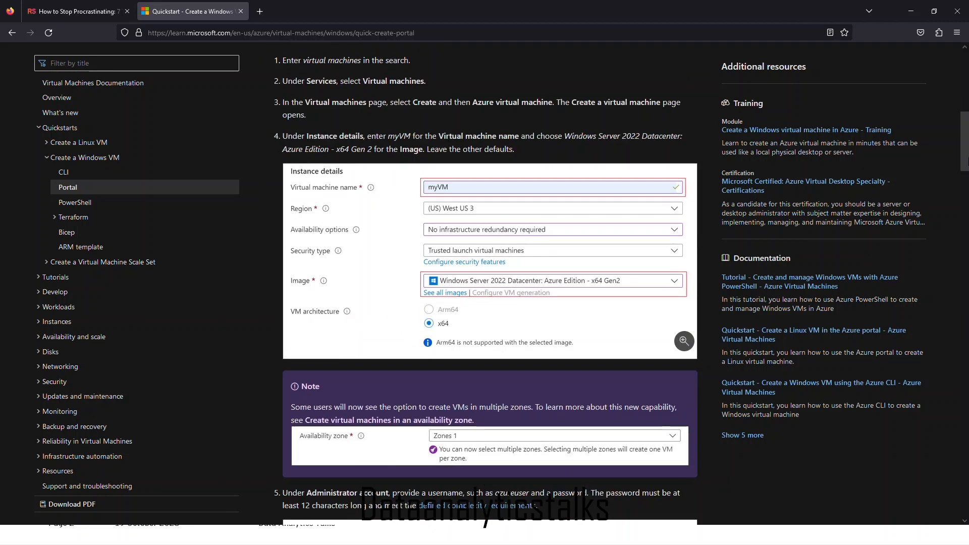
{"action": "scroll", "coordinate": [480, 283], "scroll_direction": "down", "scroll_amount": 14}
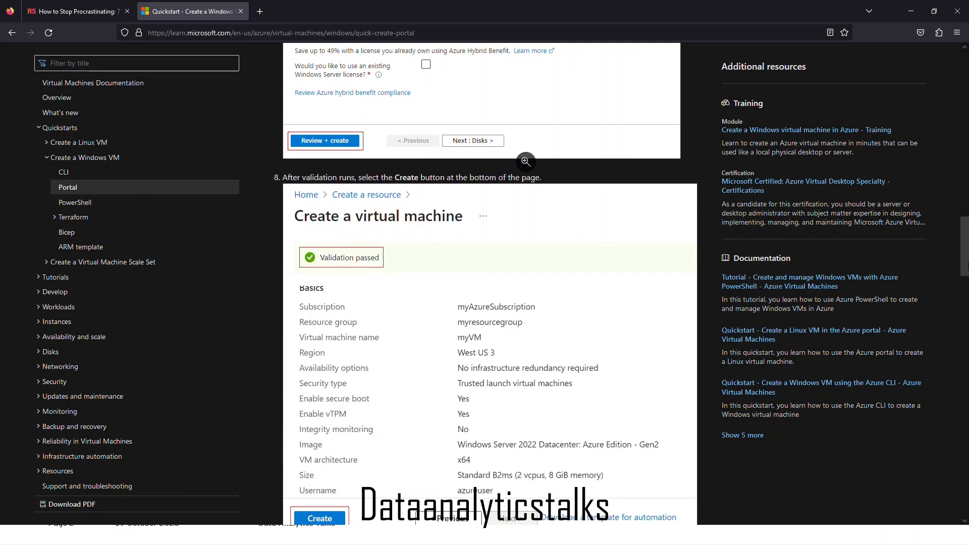
{"action": "left_click_drag", "start_coordinate": [968, 267], "coordinate": [968, 306]}
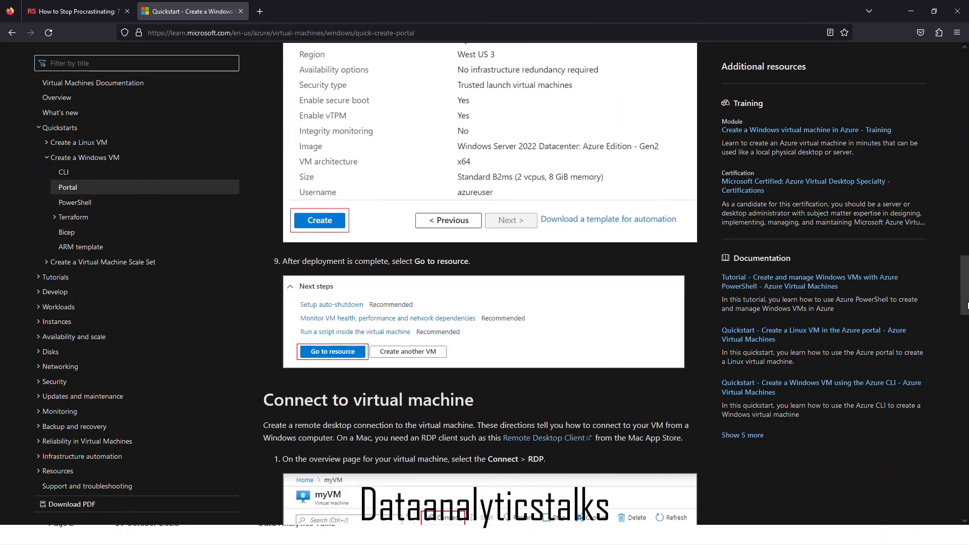
{"action": "left_click_drag", "start_coordinate": [968, 305], "coordinate": [967, 321]}
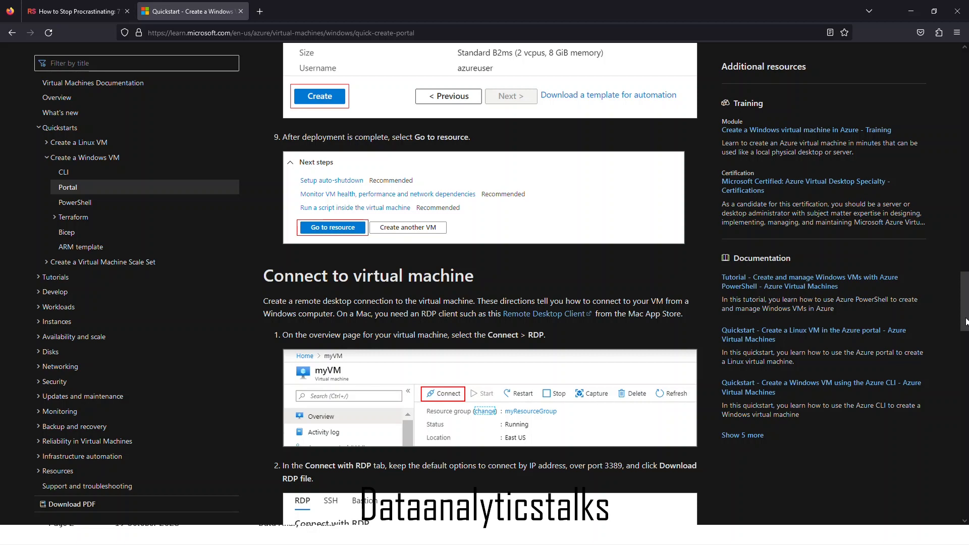
{"action": "left_click", "coordinate": [807, 129]}
- Go to portal.azure.com and start creating a Virtual machine resource from the popular Azure services
{"action": "left_click", "coordinate": [558, 35]}
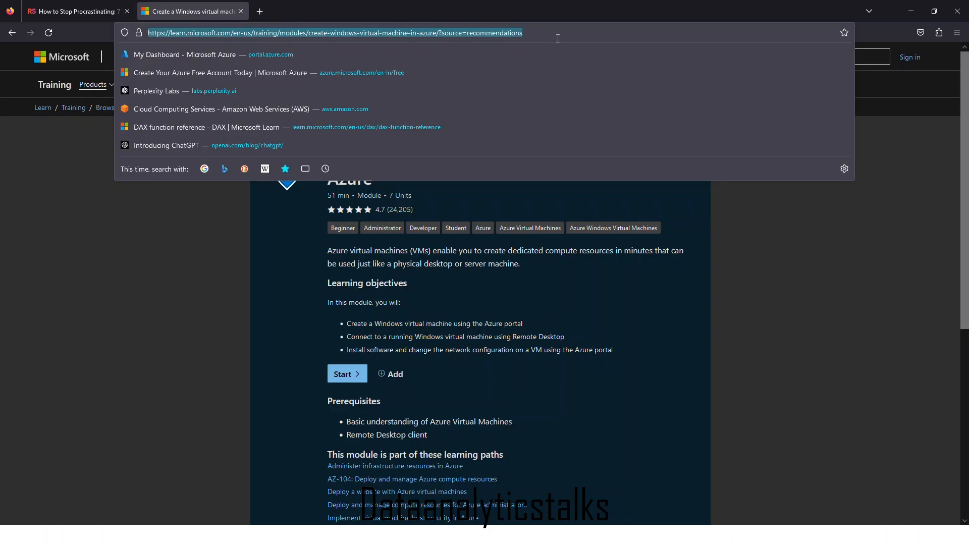
{"action": "type", "text": "po"}
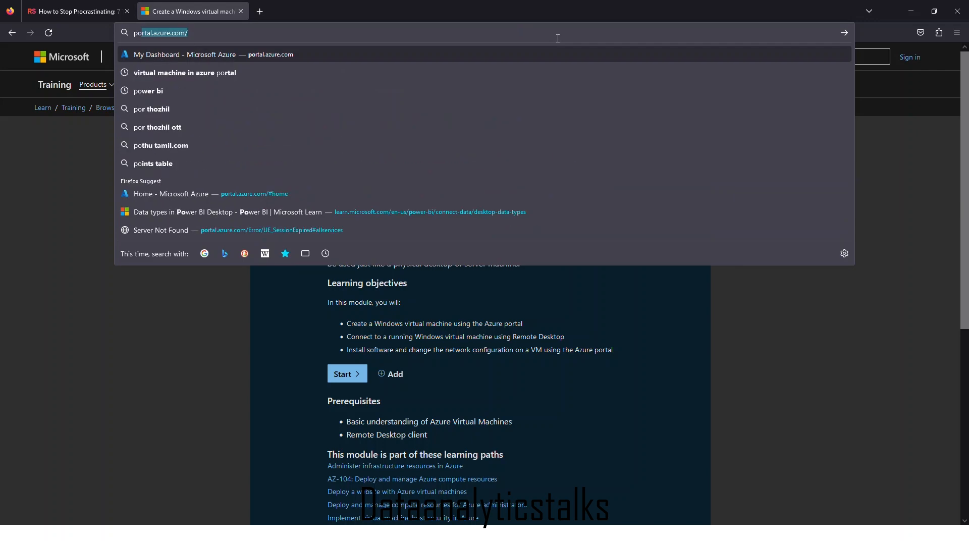
{"action": "key", "text": "Return"}
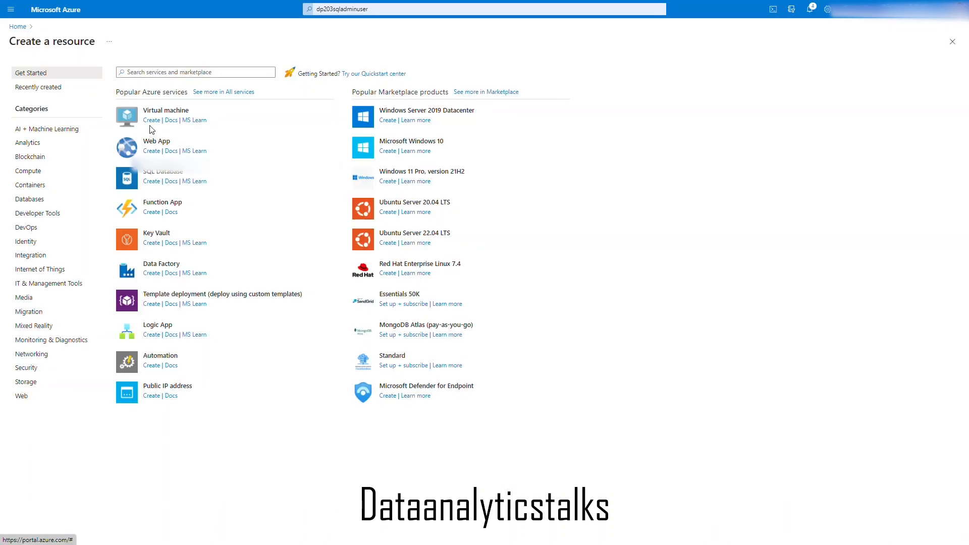
{"action": "left_click", "coordinate": [151, 120]}
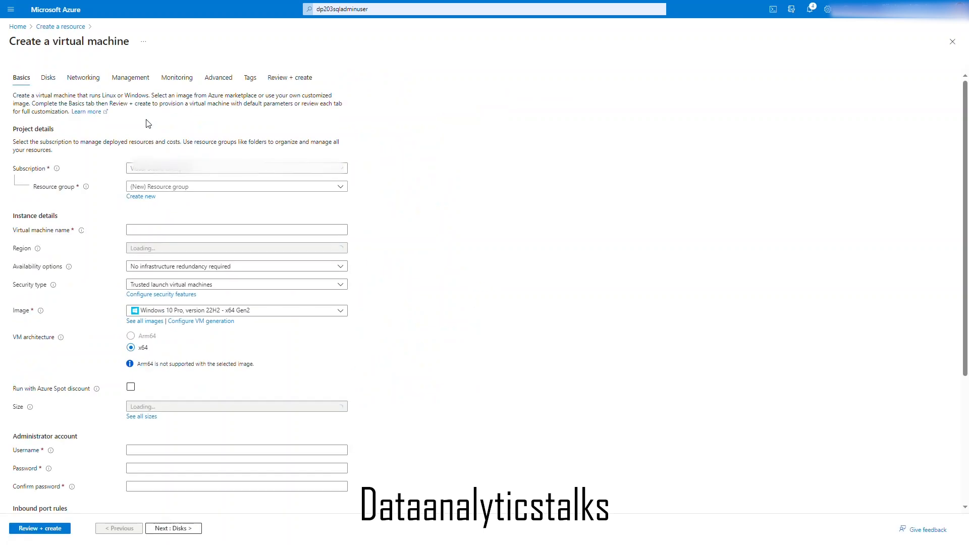
- Review the new VM's disk, networking, management, monitoring, advanced and tag settings, ignoring the deployment recommendations
{"action": "left_click", "coordinate": [47, 81]}
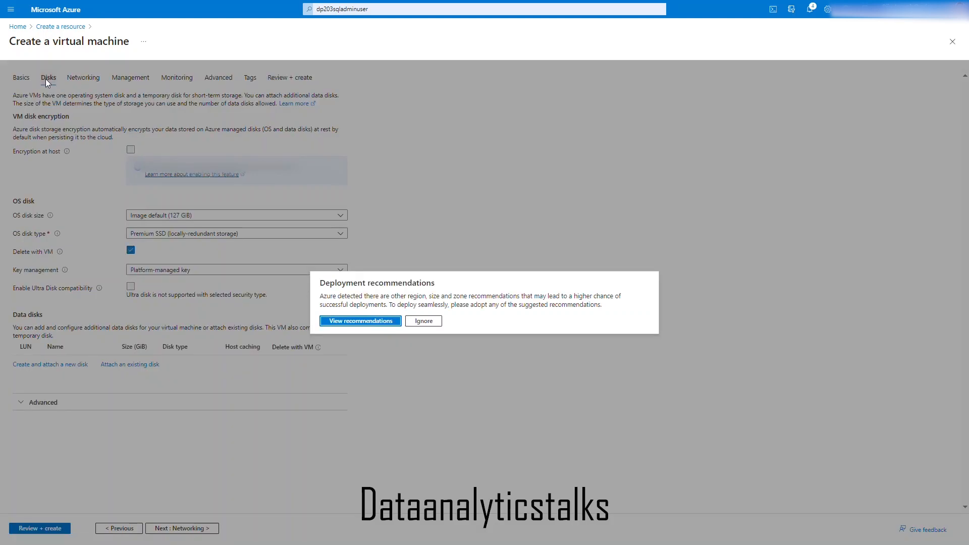
{"action": "left_click", "coordinate": [429, 327]}
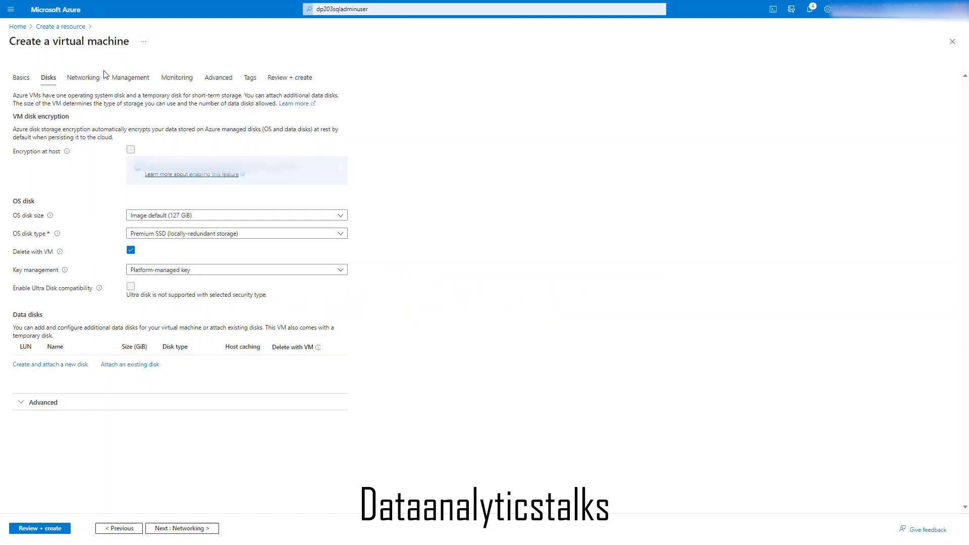
{"action": "left_click", "coordinate": [87, 80]}
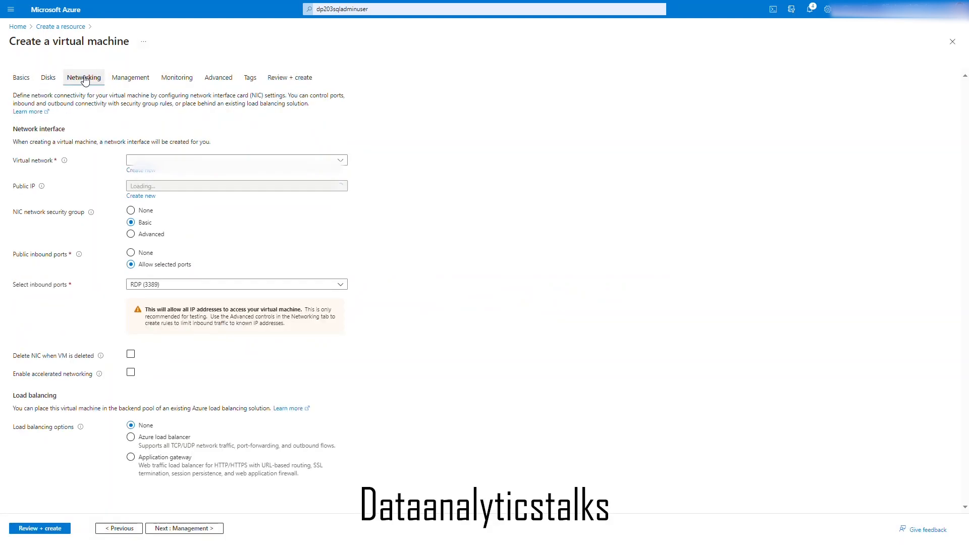
{"action": "left_click", "coordinate": [133, 81]}
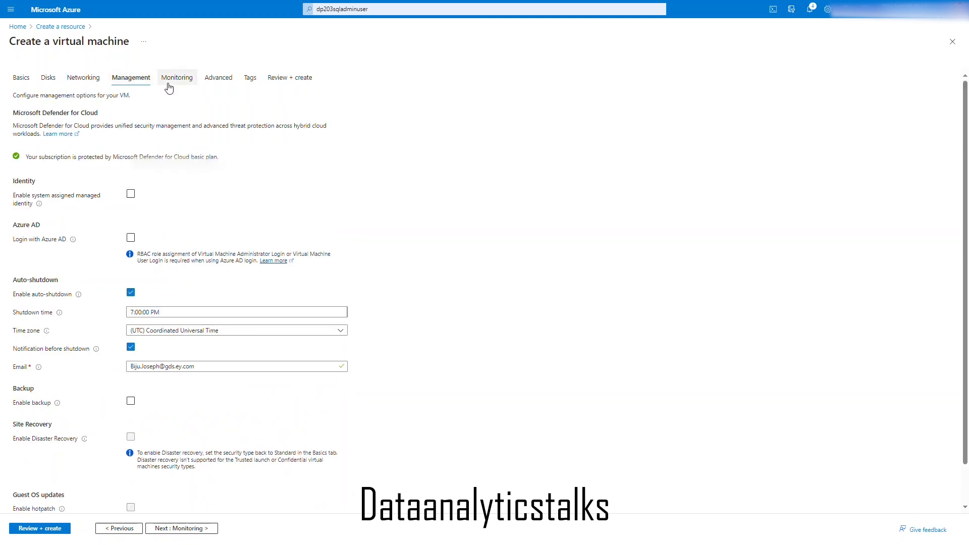
{"action": "left_click", "coordinate": [169, 88]}
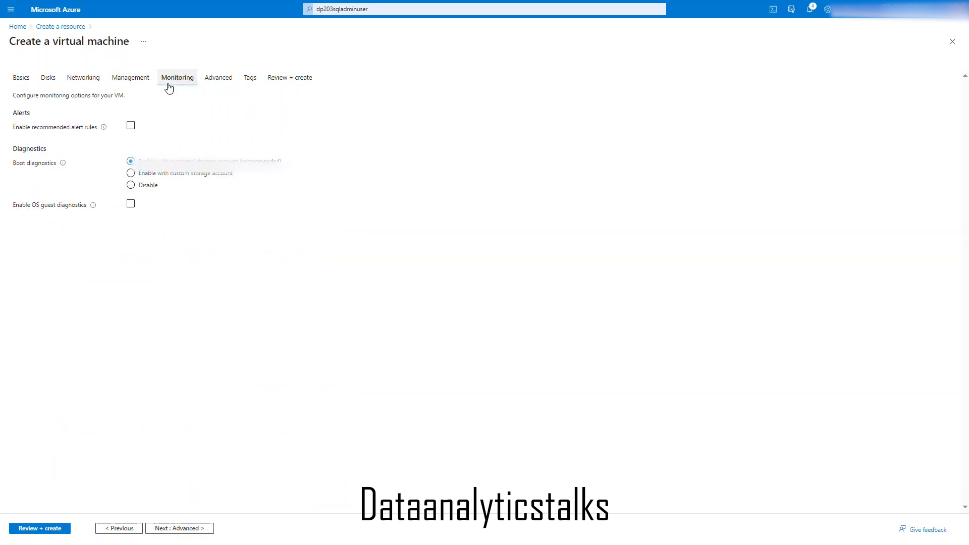
{"action": "left_click", "coordinate": [215, 85]}
{"action": "left_click", "coordinate": [248, 81]}
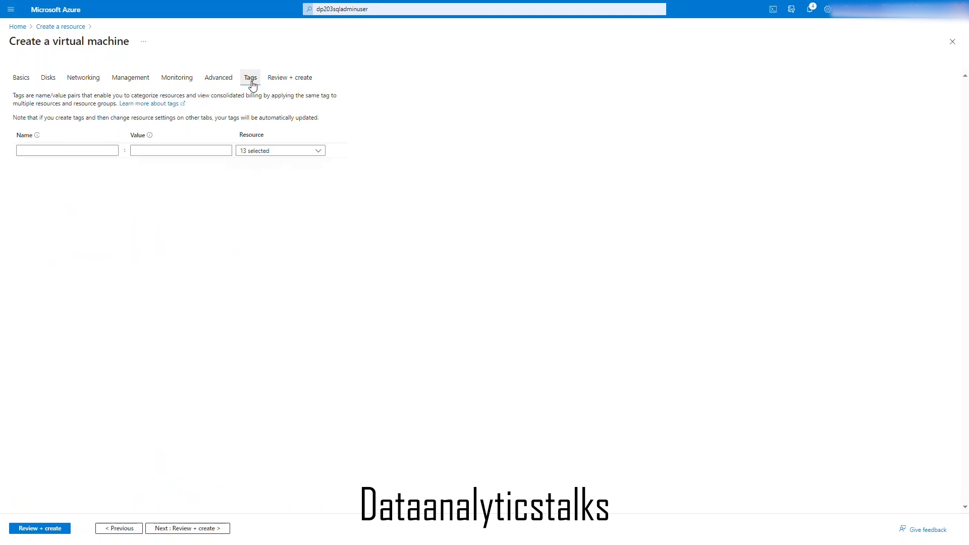
- In the VM's basic settings, assign the existing resource group datsrg and name the virtual machine DatssqlVM
{"action": "left_click", "coordinate": [19, 79]}
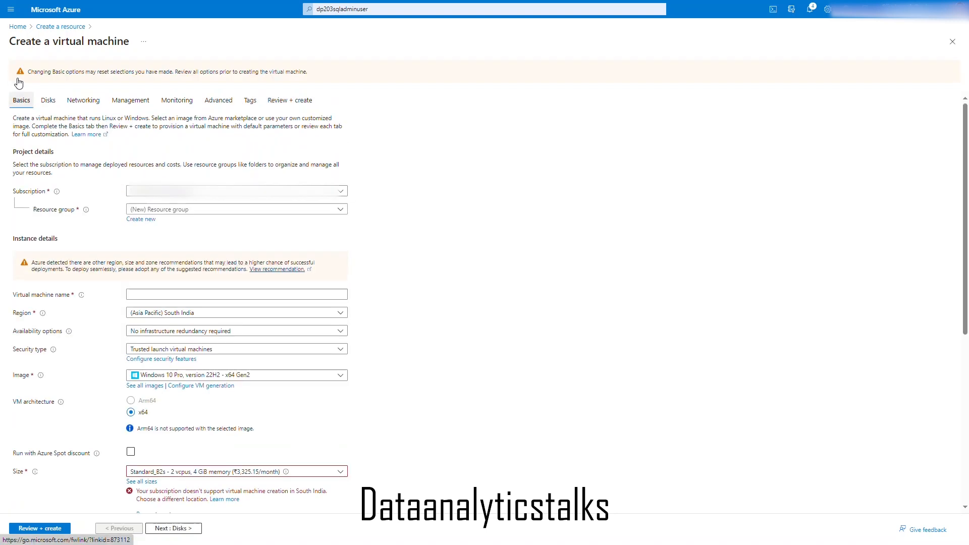
{"action": "left_click", "coordinate": [225, 209]}
{"action": "type", "text": "dat"}
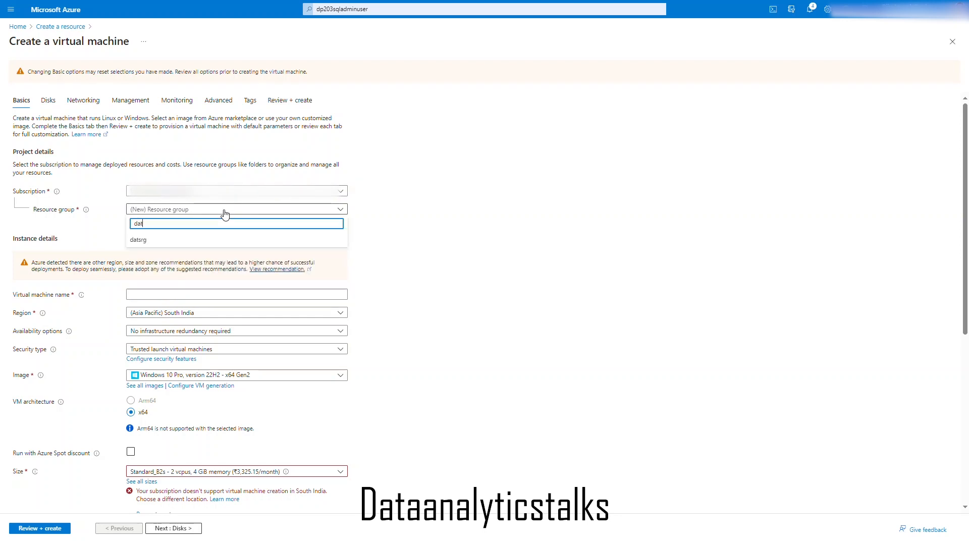
{"action": "left_click", "coordinate": [202, 240]}
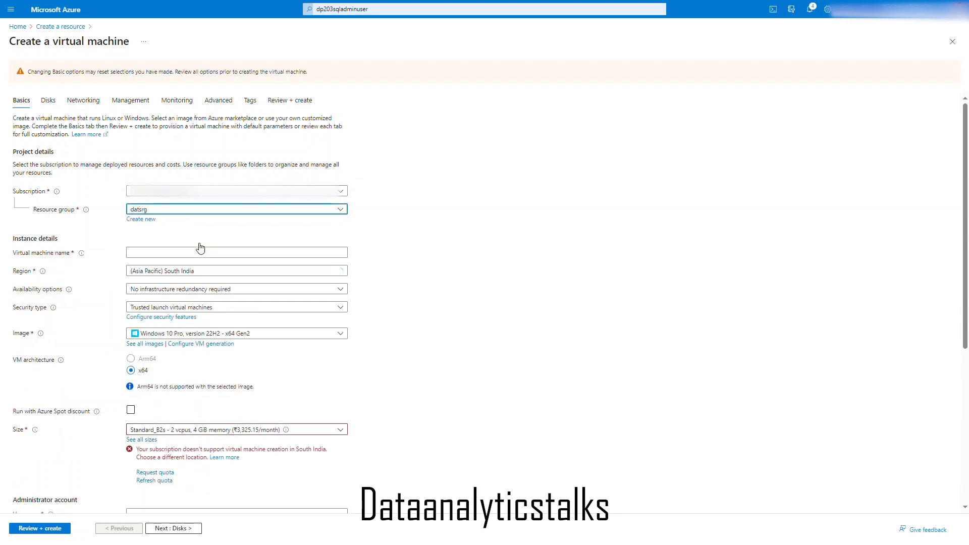
{"action": "left_click", "coordinate": [187, 253]}
{"action": "type", "text": "DatssqlVM"}
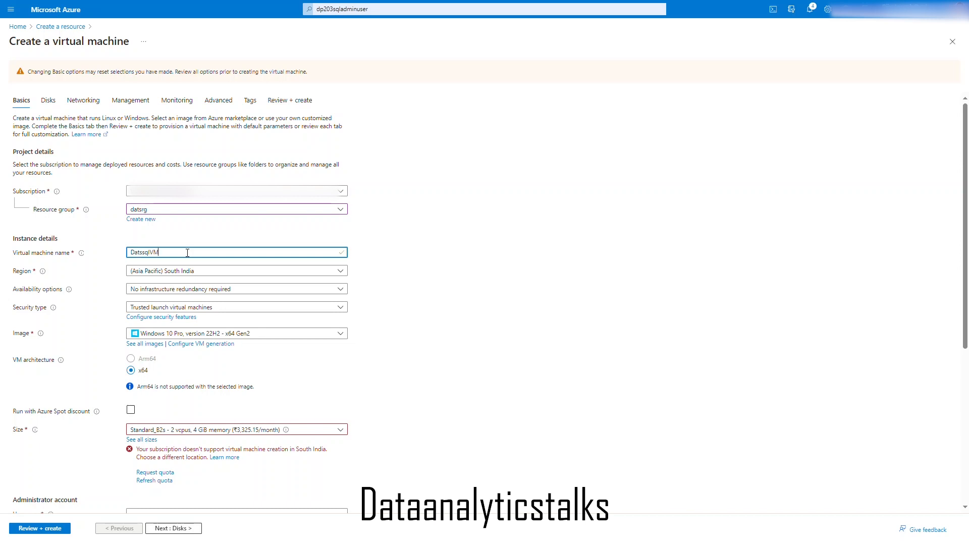
{"action": "left_click", "coordinate": [418, 251]}
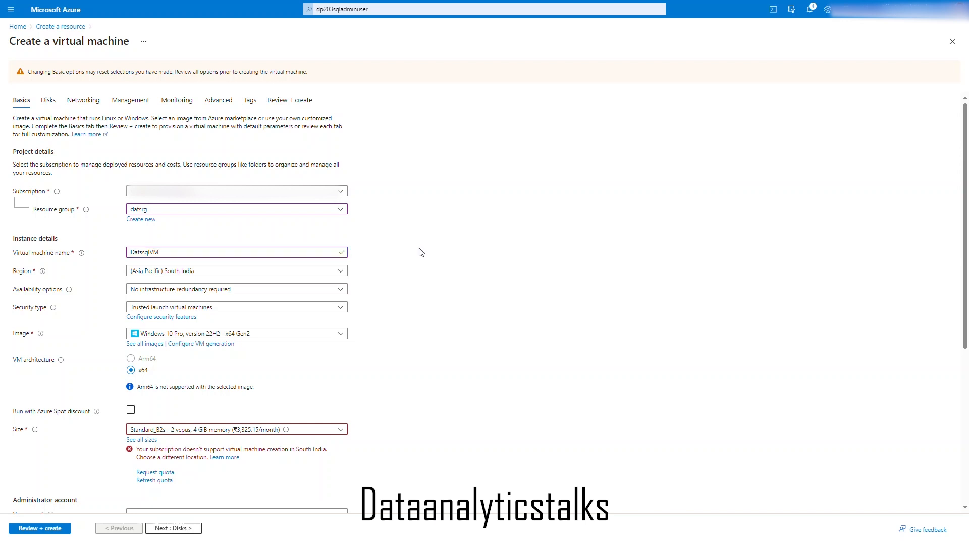
- Set the VM's region to (US) West US and check the available availability options and images
{"action": "left_click", "coordinate": [312, 272]}
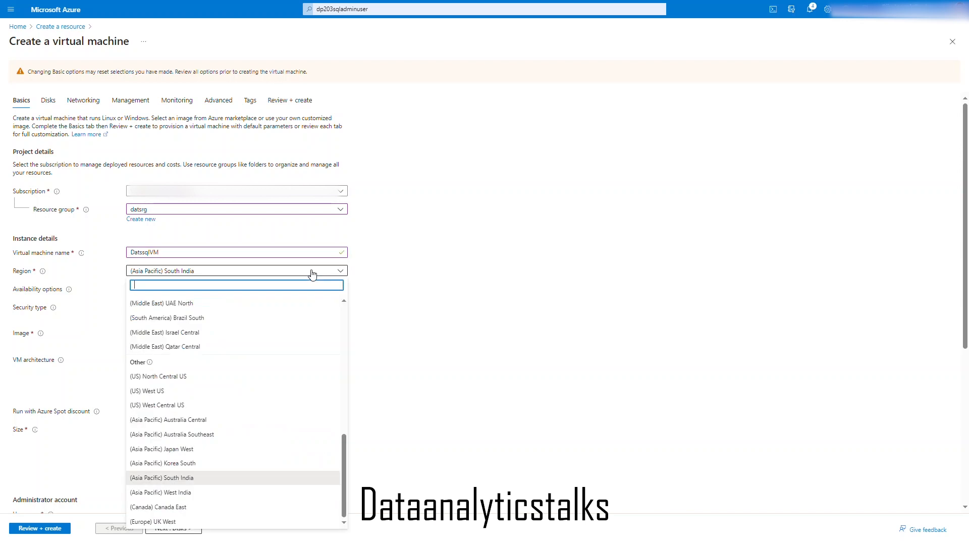
{"action": "left_click", "coordinate": [231, 392]}
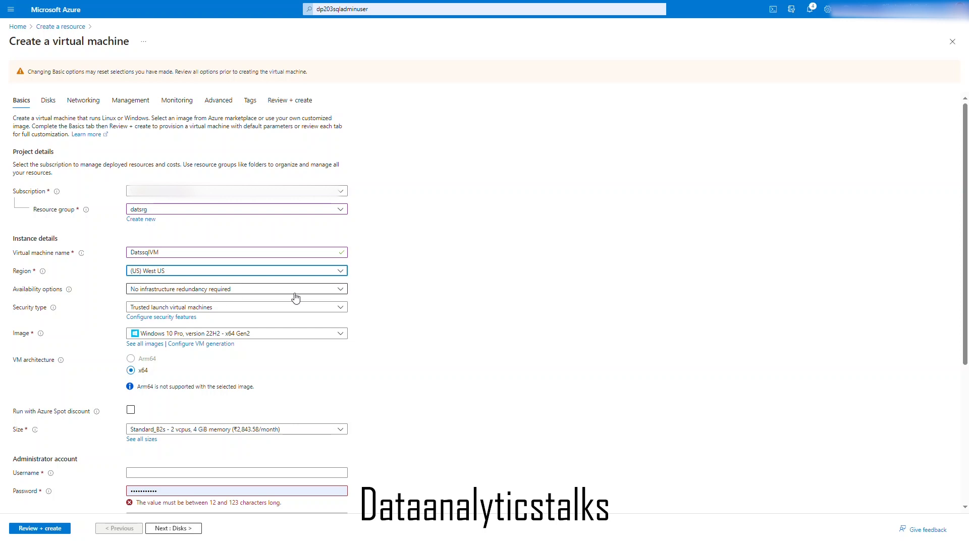
{"action": "left_click", "coordinate": [343, 293]}
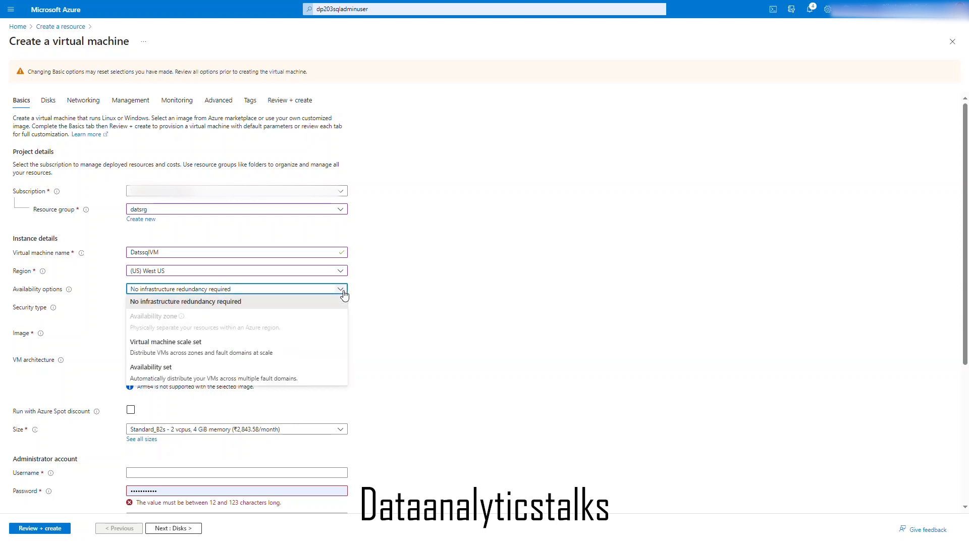
{"action": "left_click", "coordinate": [400, 314]}
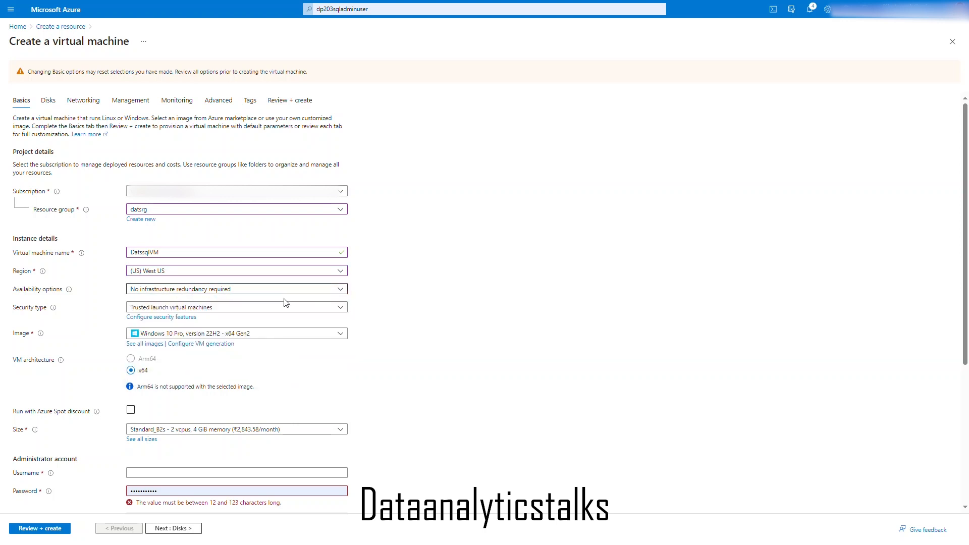
{"action": "left_click", "coordinate": [341, 334]}
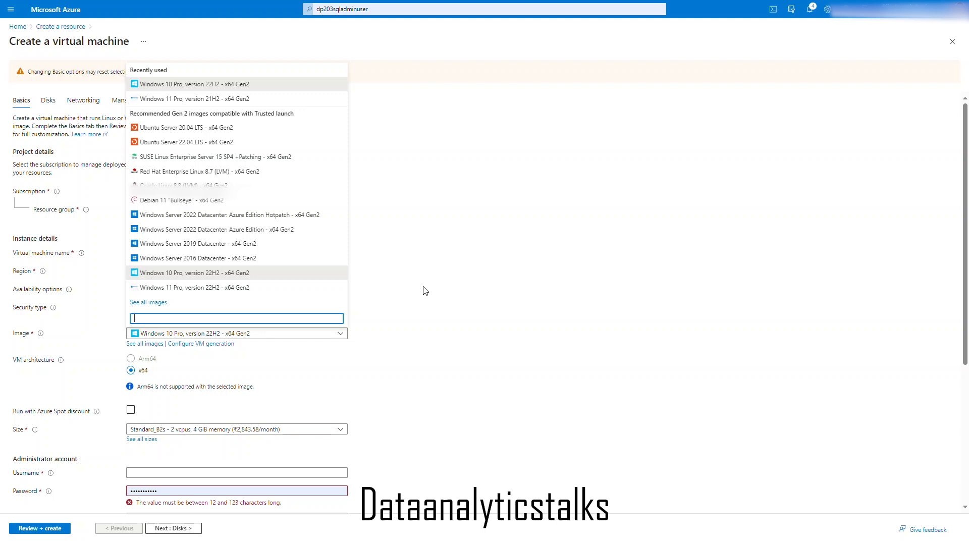
{"action": "left_click", "coordinate": [426, 291]}
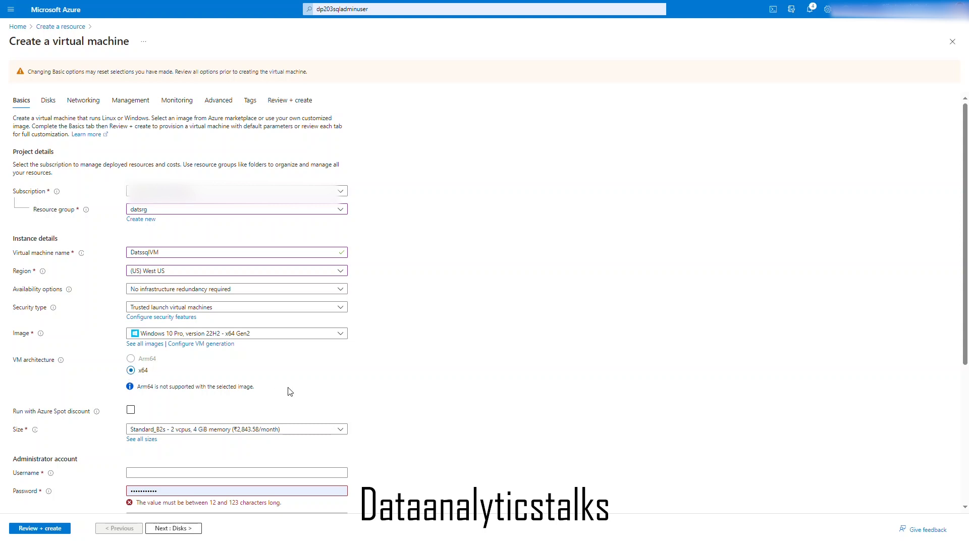
- Browse all VM sizes and choose B2ls_v2 from the B-Series v2 group as the machine's size
{"action": "left_click", "coordinate": [341, 435]}
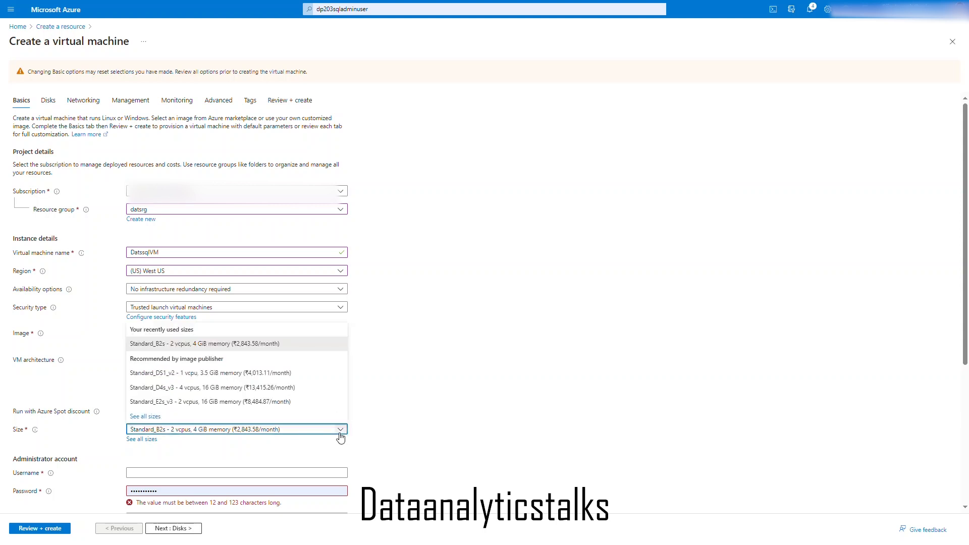
{"action": "left_click", "coordinate": [153, 417]}
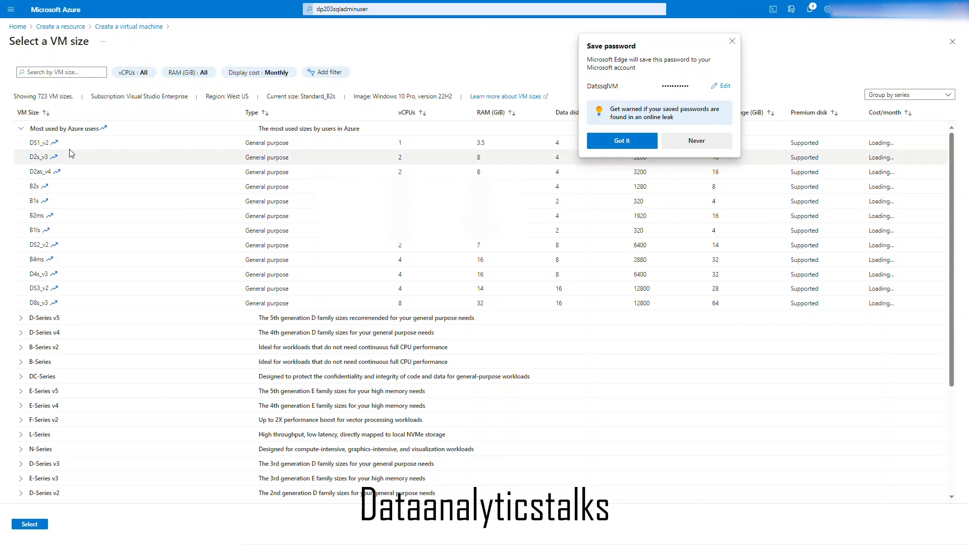
{"action": "left_click", "coordinate": [21, 130]}
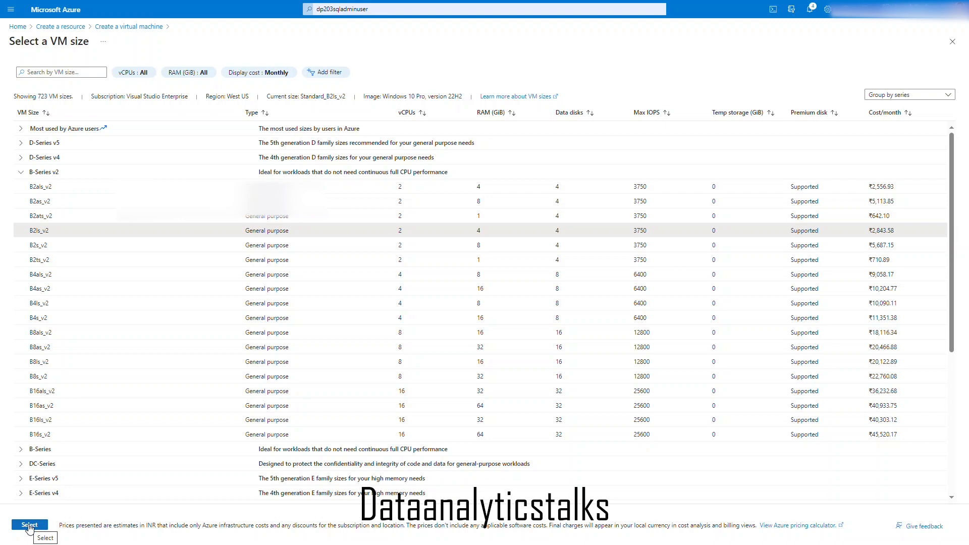
{"action": "left_click", "coordinate": [29, 526]}
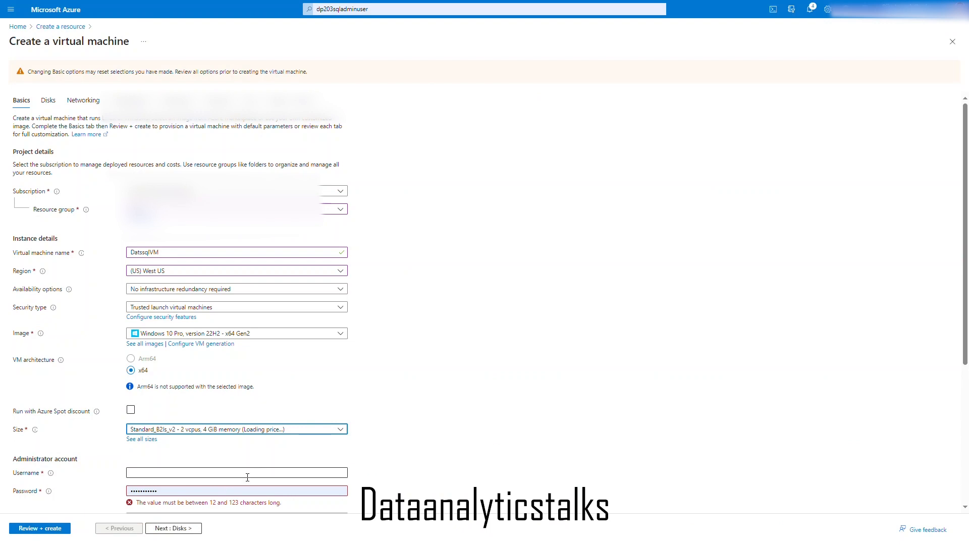
- Set the administrator username to DatssqlVMuser, then enter and confirm the account password
{"action": "left_click", "coordinate": [187, 475]}
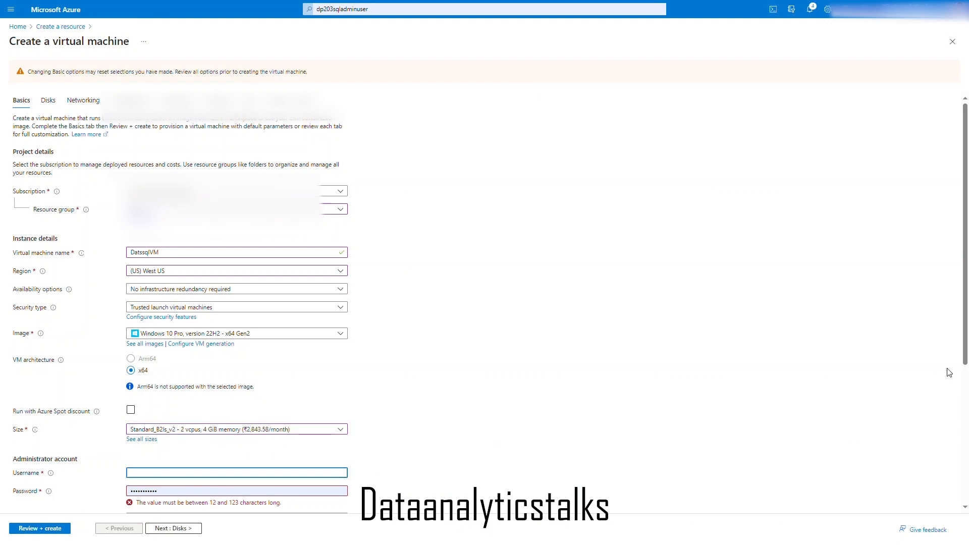
{"action": "scroll", "coordinate": [965, 360], "scroll_direction": "down", "scroll_amount": 2}
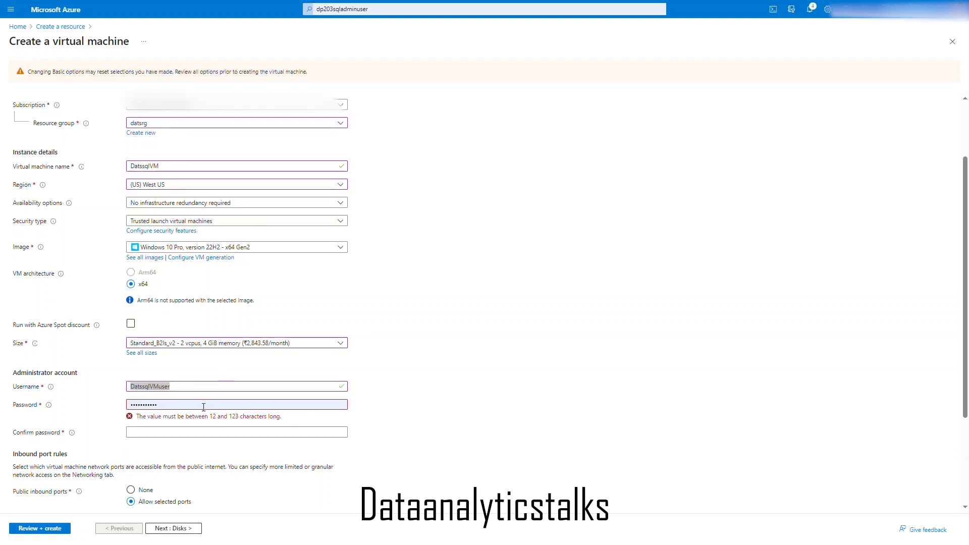
{"action": "left_click", "coordinate": [203, 405]}
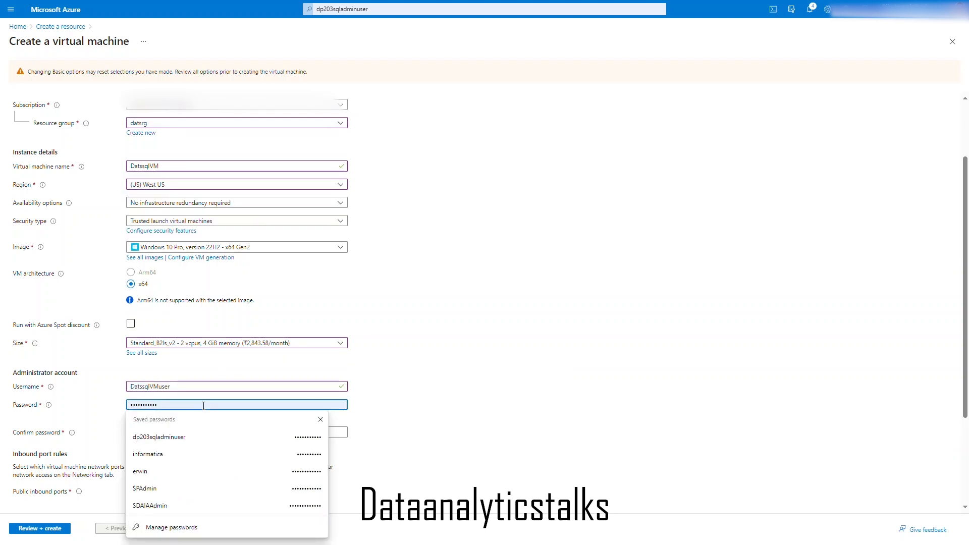
{"action": "left_click_drag", "start_coordinate": [204, 406], "coordinate": [85, 392]}
{"action": "key", "text": "ctrl+v"}
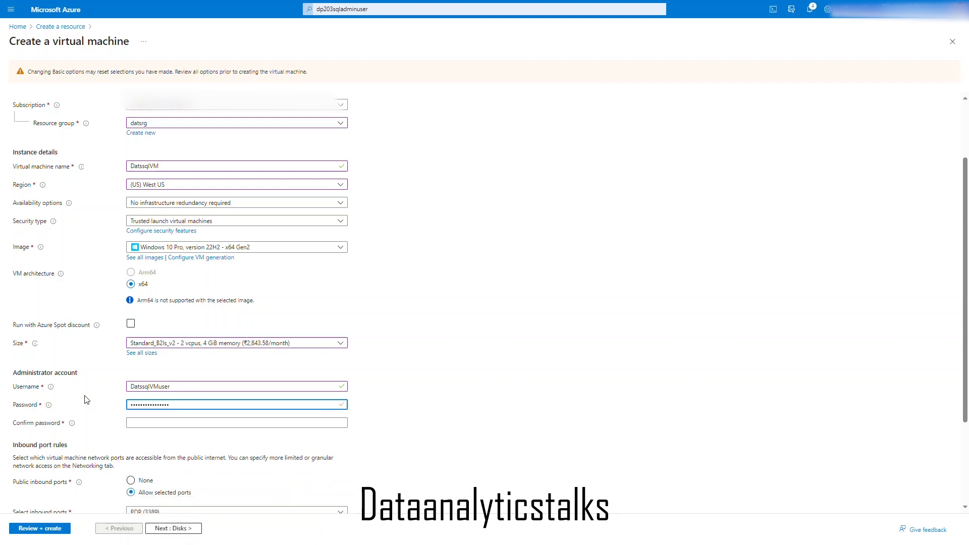
{"action": "left_click", "coordinate": [280, 424]}
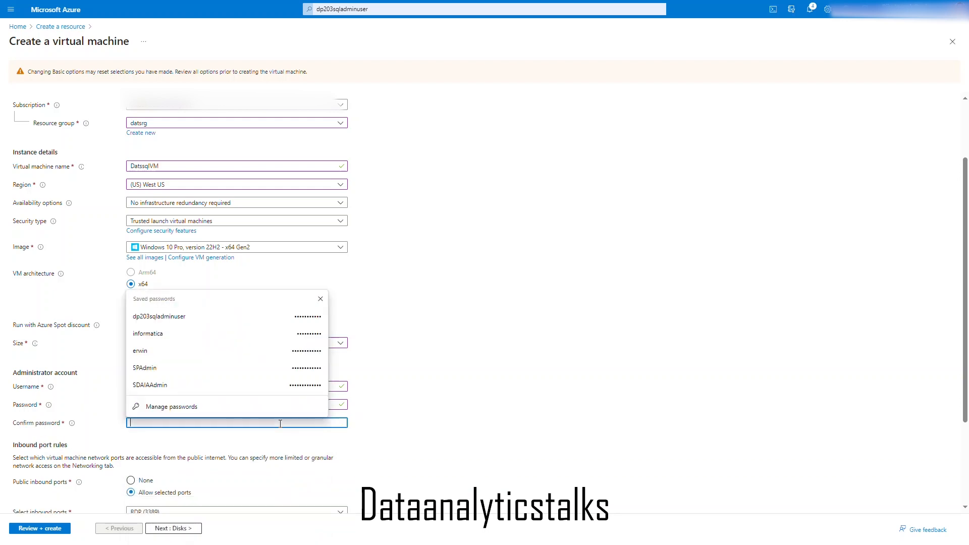
{"action": "key", "text": "ctrl+v"}
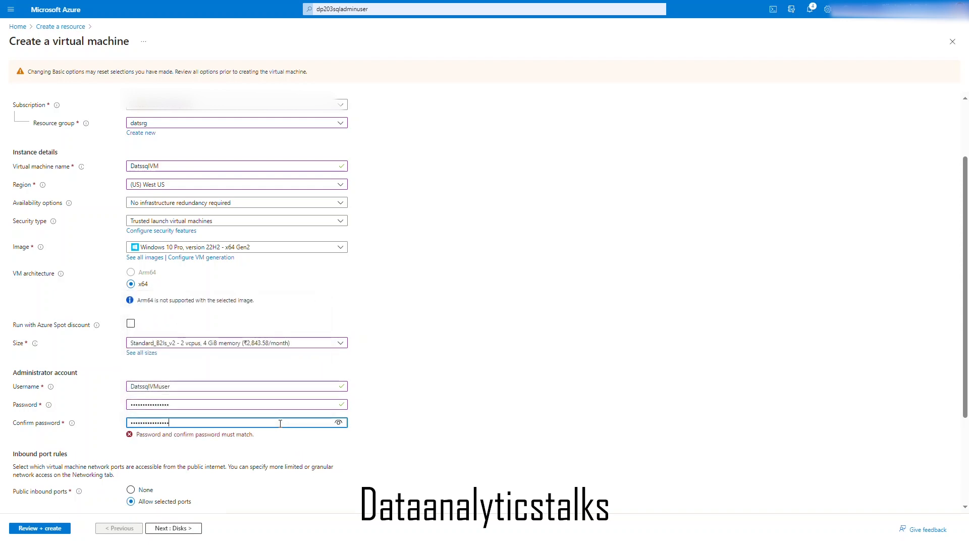
- Reveal the text in the confirm password field and select all of it for copying
{"action": "left_click", "coordinate": [339, 423]}
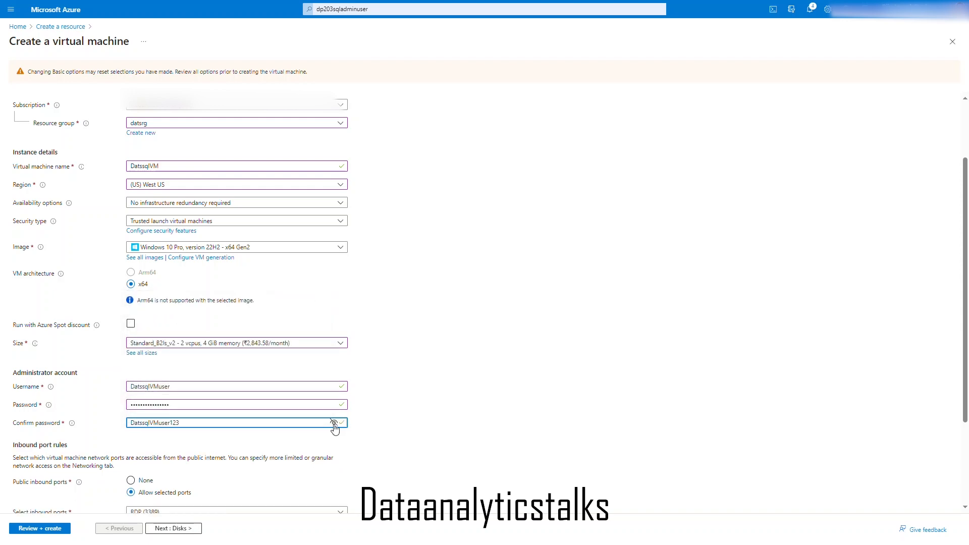
{"action": "left_click_drag", "start_coordinate": [208, 420], "coordinate": [116, 420]}
{"action": "key", "text": "alt+Tab"}
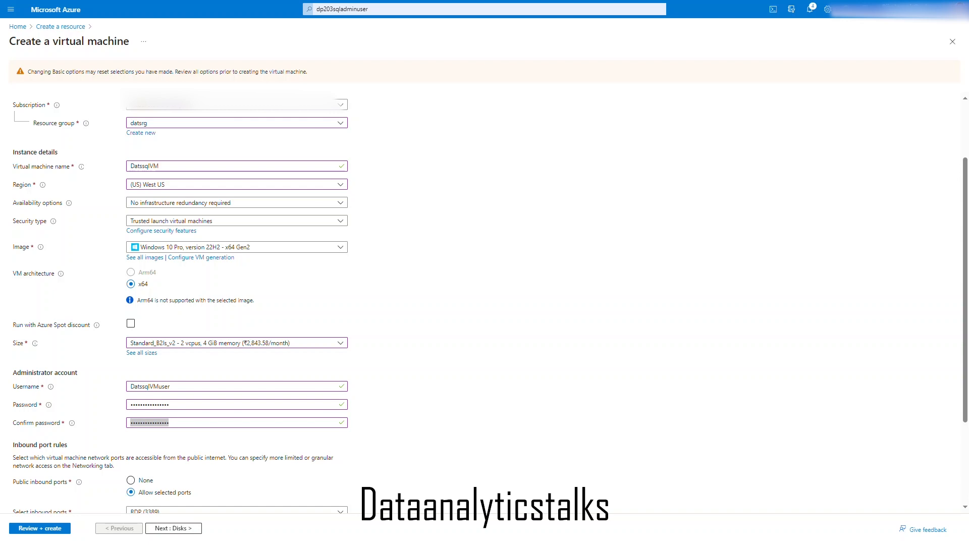
- Keep RDP (3389) as the allowed inbound port and confirm the eligible Windows 10/11 license with multi-tenant hosting rights
{"action": "scroll", "coordinate": [345, 267], "scroll_direction": "down", "scroll_amount": 2}
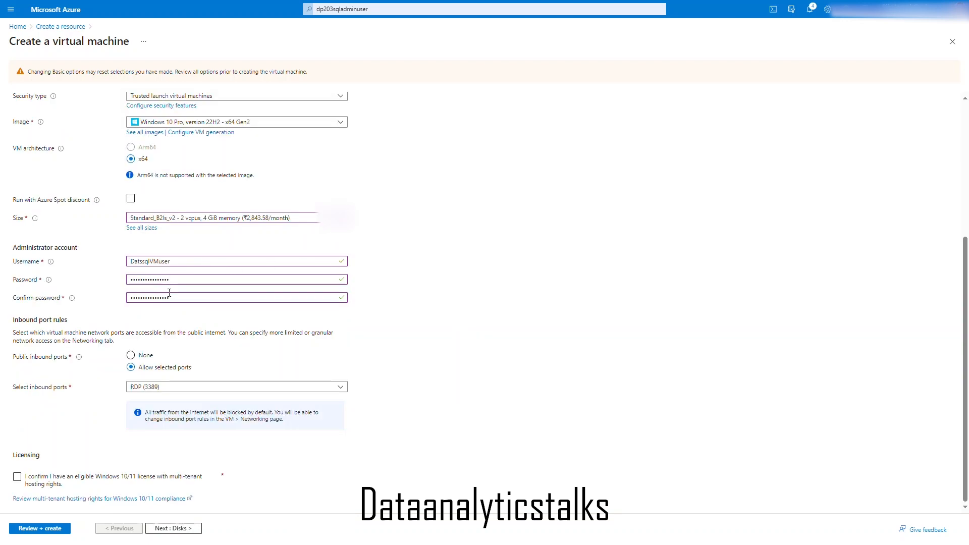
{"action": "left_click", "coordinate": [338, 388]}
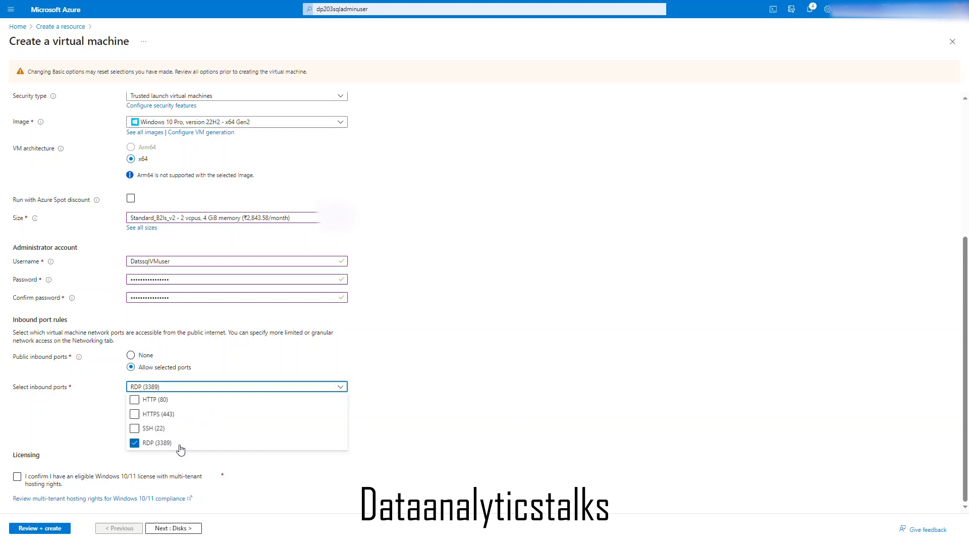
{"action": "left_click", "coordinate": [482, 412]}
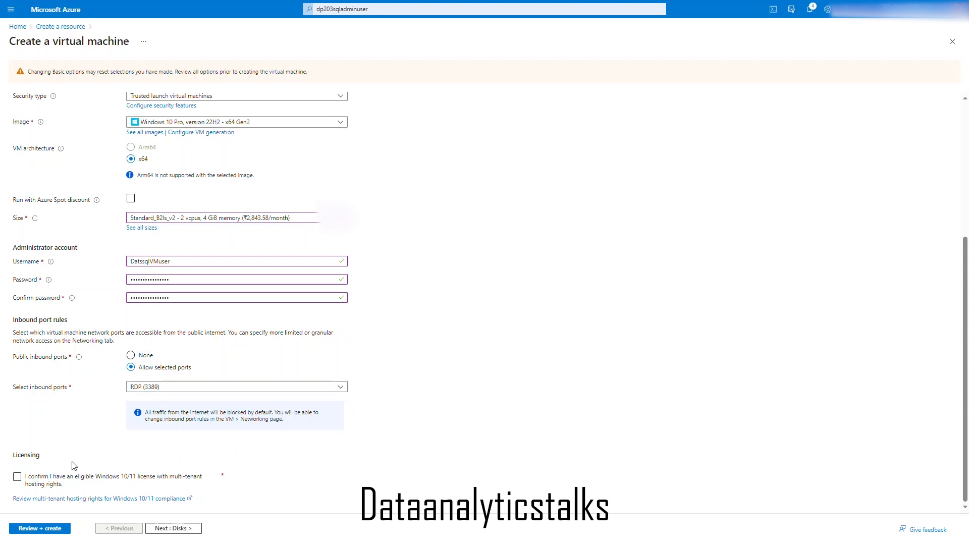
{"action": "left_click", "coordinate": [18, 478]}
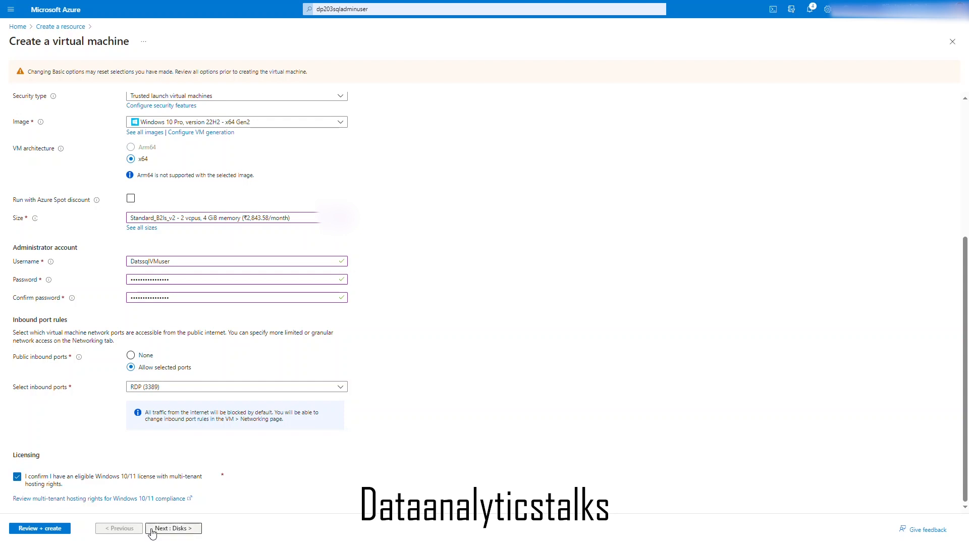
- In the disk settings, set the OS disk type to Standard HDD and keep the platform-managed key
{"action": "left_click", "coordinate": [172, 528]}
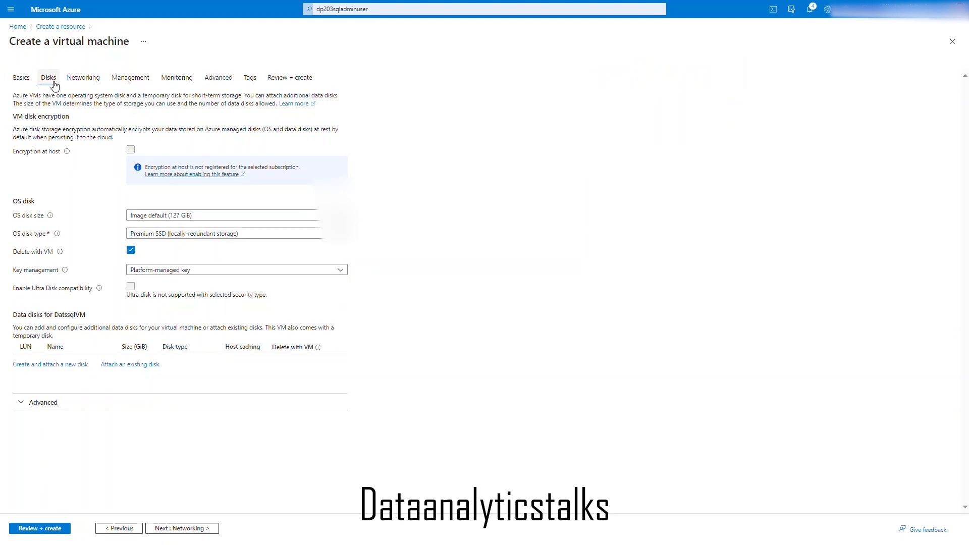
{"action": "left_click", "coordinate": [292, 234]}
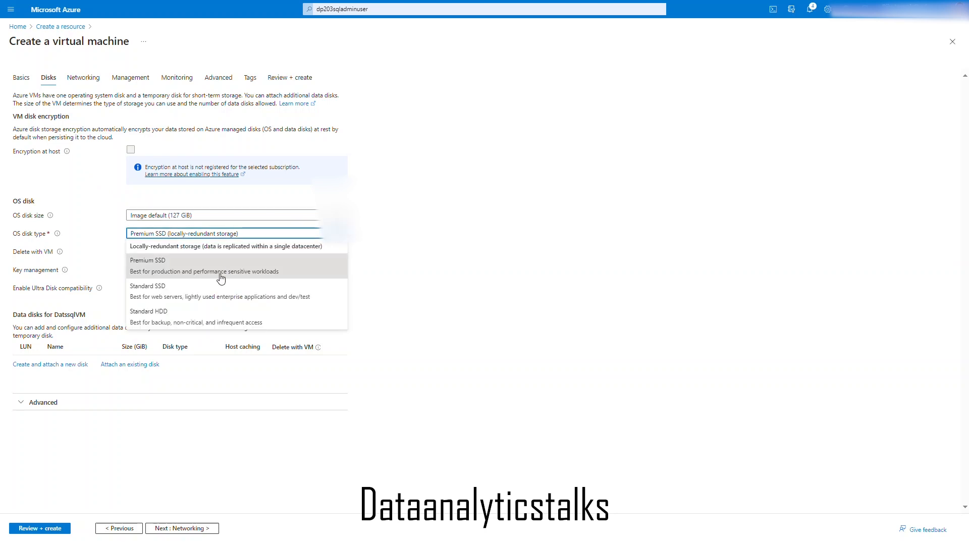
{"action": "left_click", "coordinate": [210, 318]}
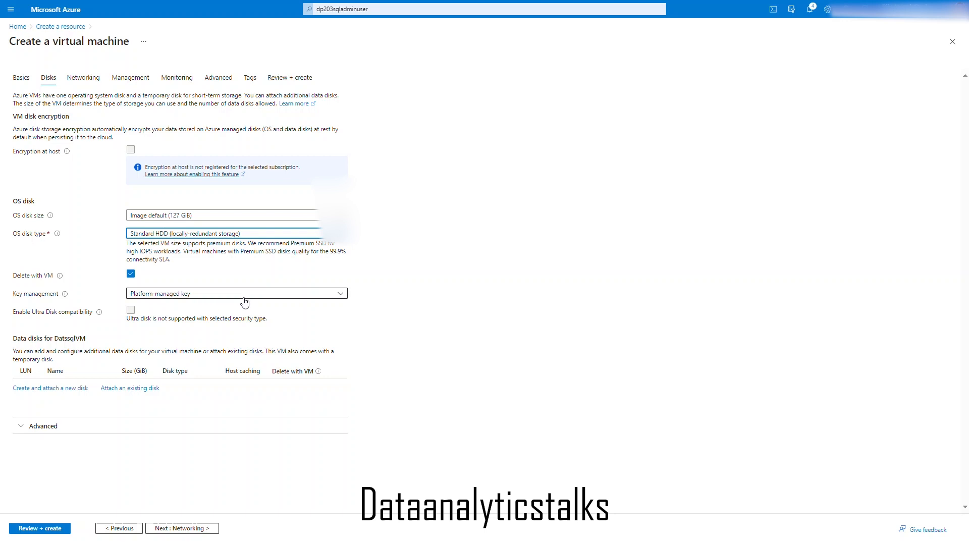
{"action": "left_click", "coordinate": [202, 297]}
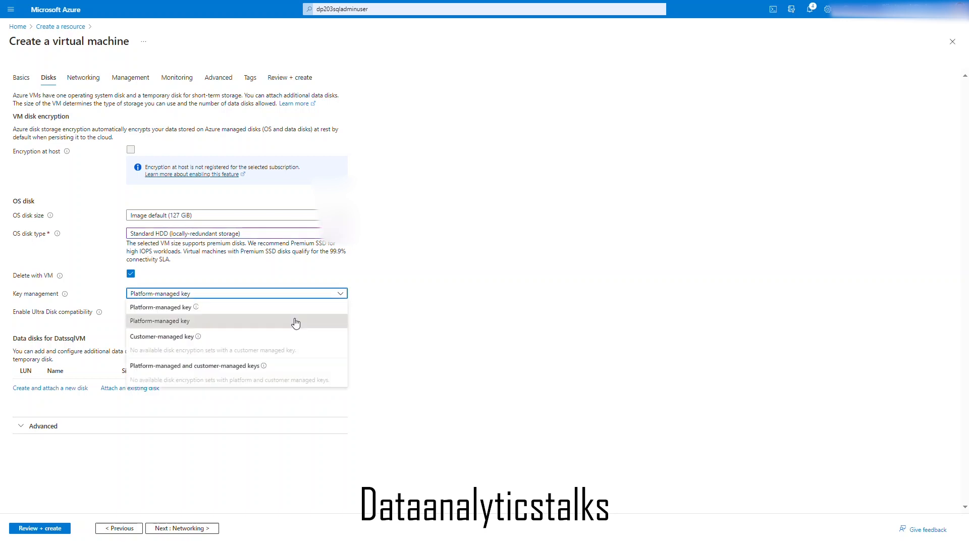
{"action": "left_click", "coordinate": [446, 327]}
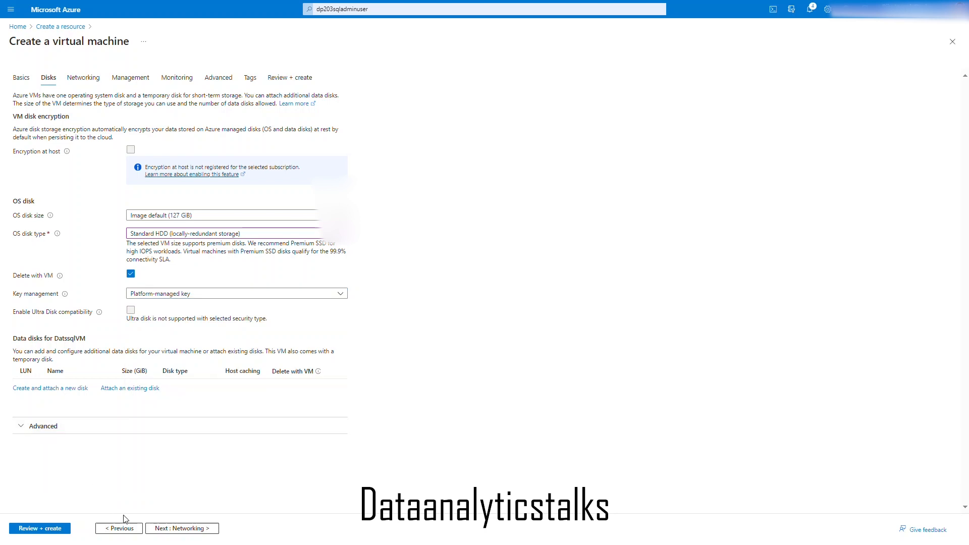
- Keep the default networking and management settings and proceed to the monitoring options
{"action": "left_click", "coordinate": [184, 528]}
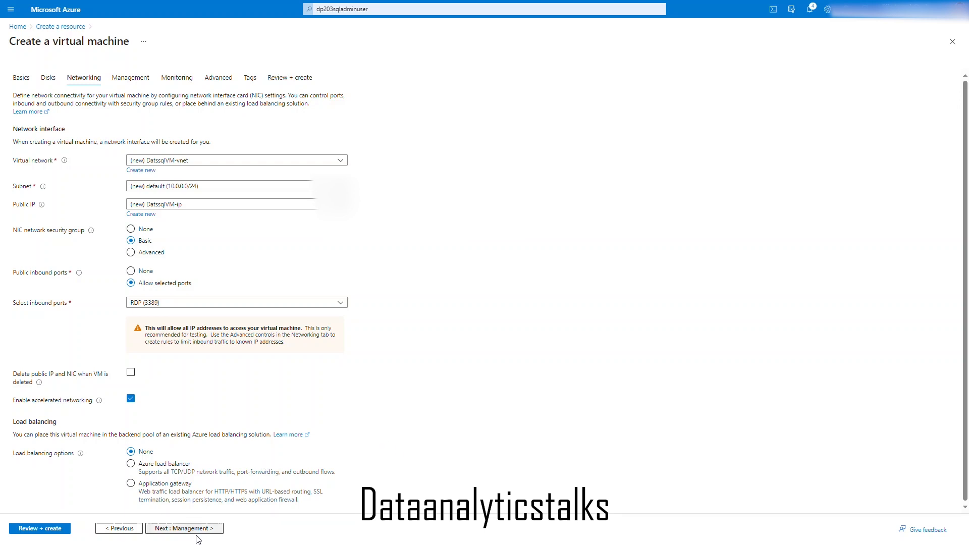
{"action": "left_click", "coordinate": [180, 530]}
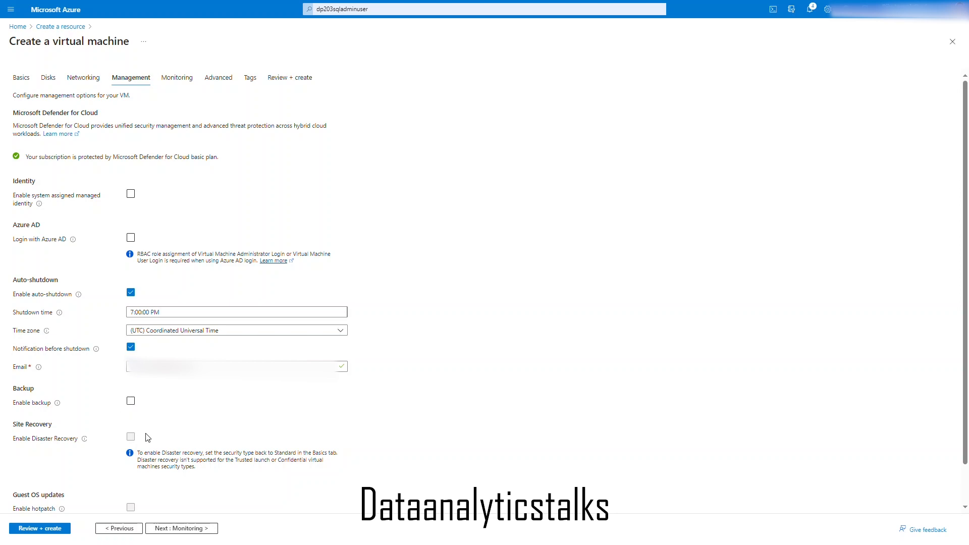
{"action": "left_click", "coordinate": [184, 528]}
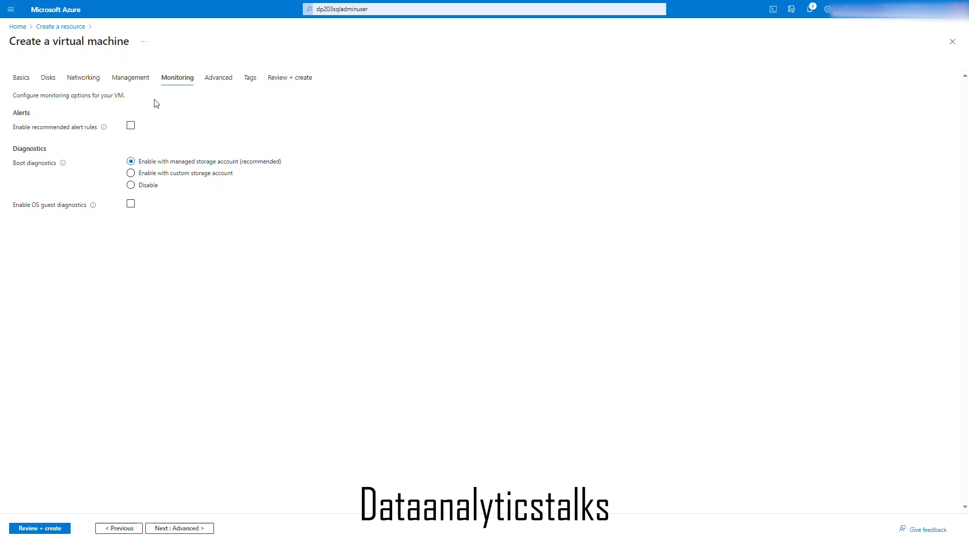
{"action": "left_click", "coordinate": [131, 127]}
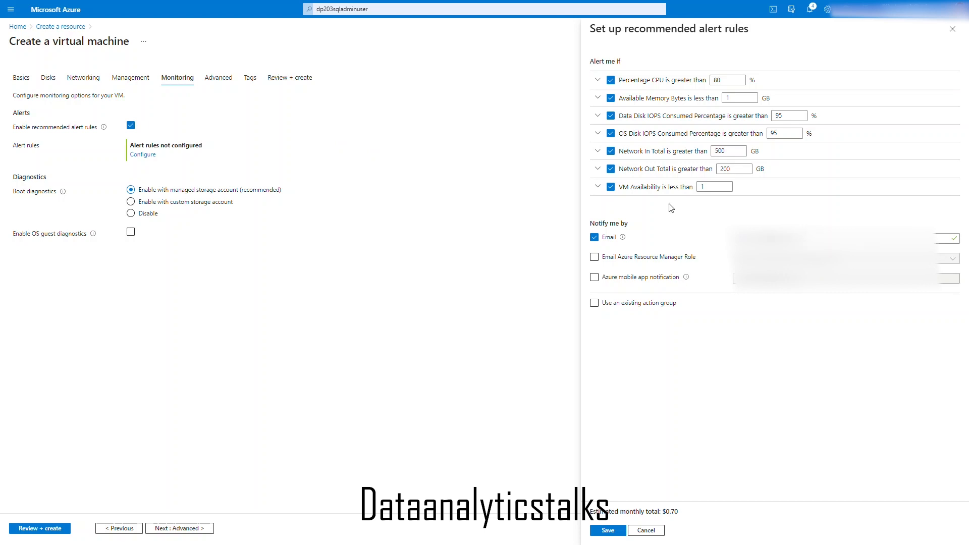
{"action": "left_click", "coordinate": [132, 127]}
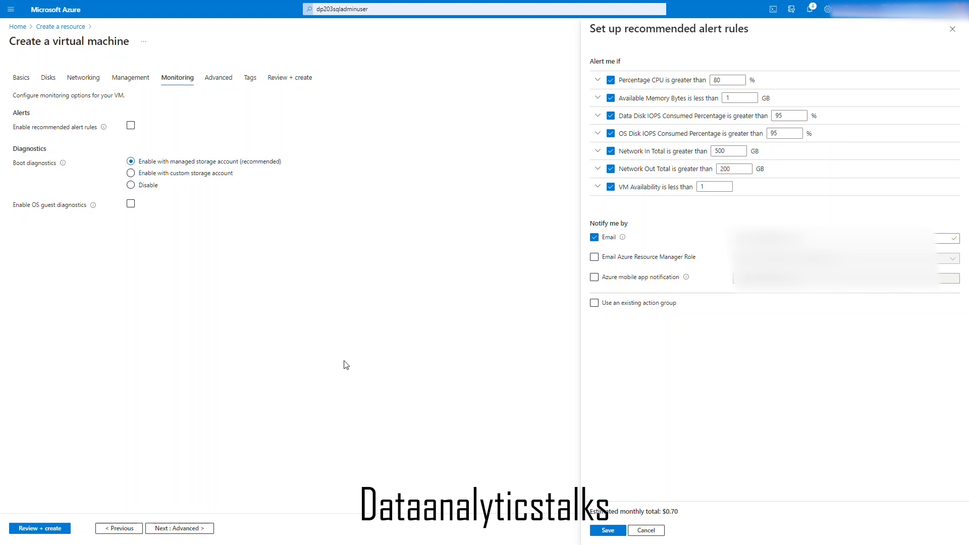
{"action": "left_click", "coordinate": [953, 29]}
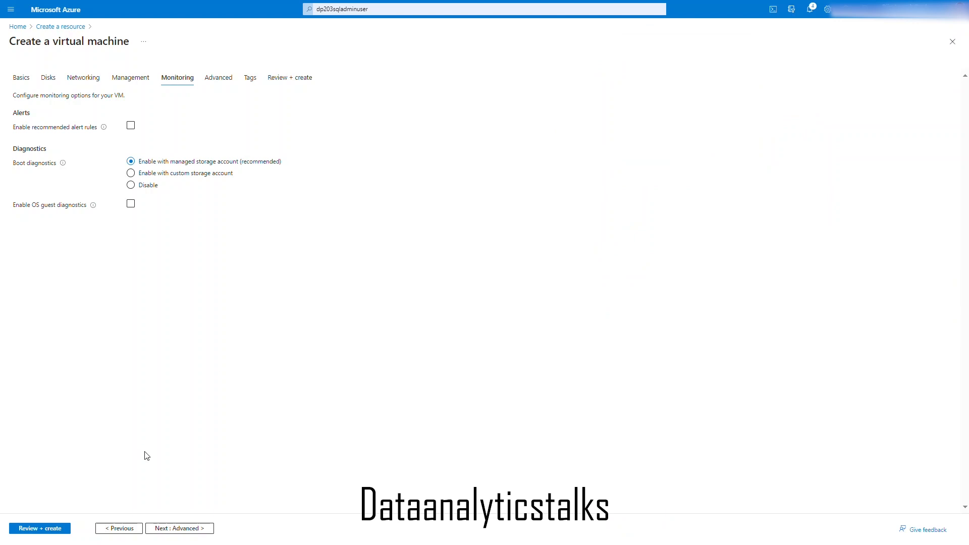
- Keep the default monitoring and advanced settings and proceed to the tag settings
{"action": "left_click", "coordinate": [175, 528]}
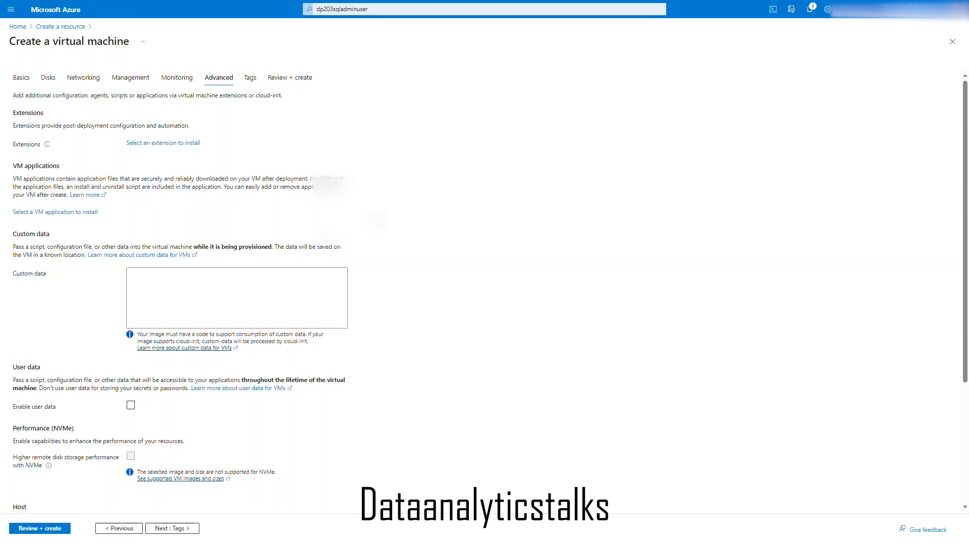
{"action": "scroll", "coordinate": [433, 274], "scroll_direction": "down", "scroll_amount": 3}
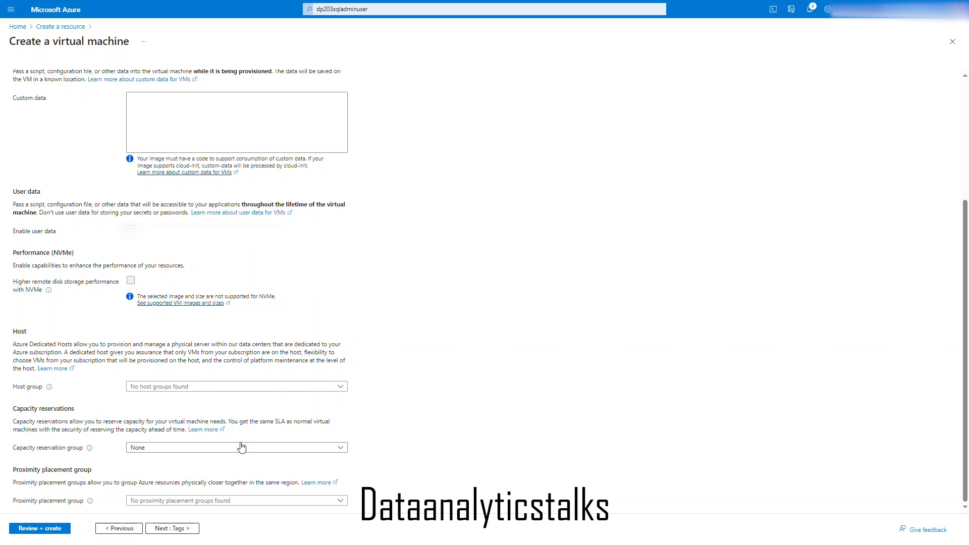
{"action": "left_click_drag", "start_coordinate": [967, 410], "coordinate": [968, 448]}
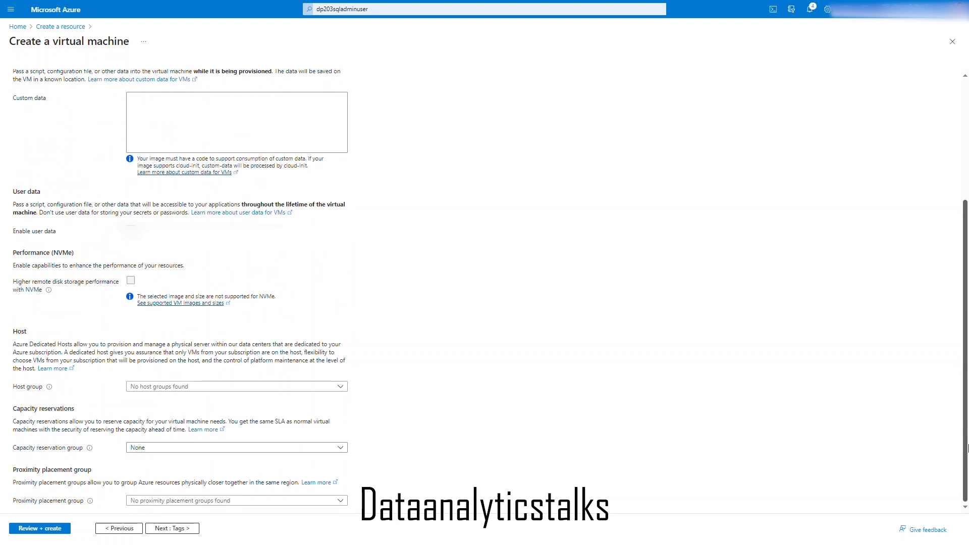
{"action": "left_click", "coordinate": [170, 529]}
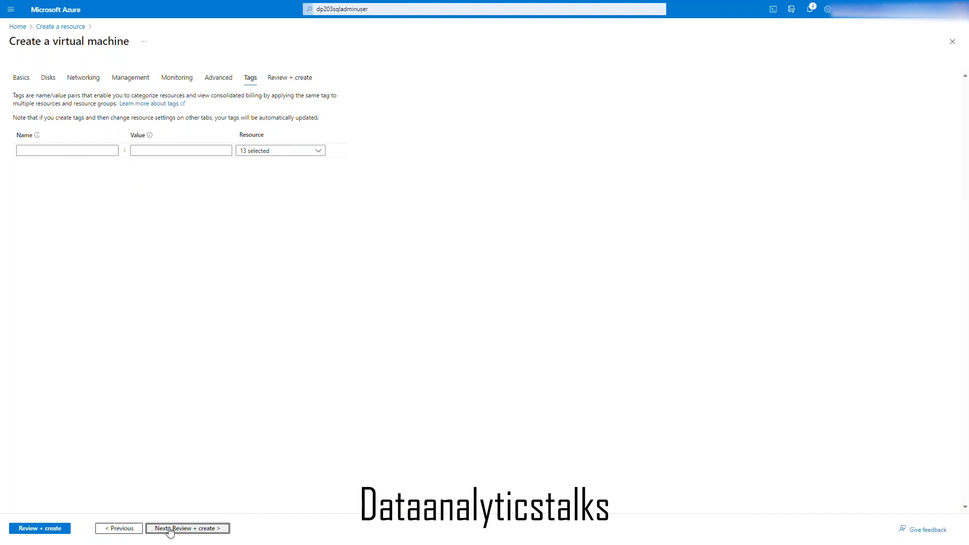
- Leave the tags empty, review the configuration summary down to its end, and create the virtual machine
{"action": "left_click", "coordinate": [171, 528]}
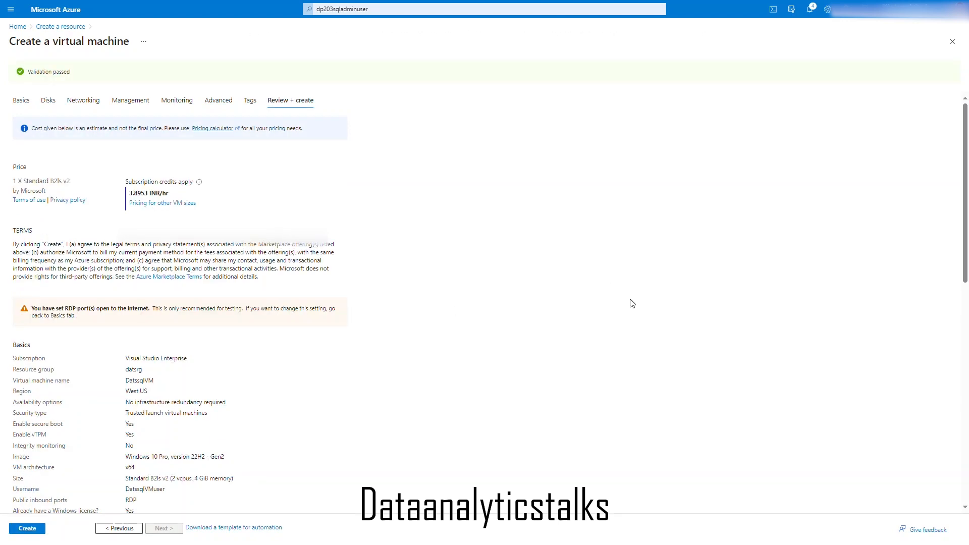
{"action": "left_click_drag", "start_coordinate": [967, 220], "coordinate": [951, 494]}
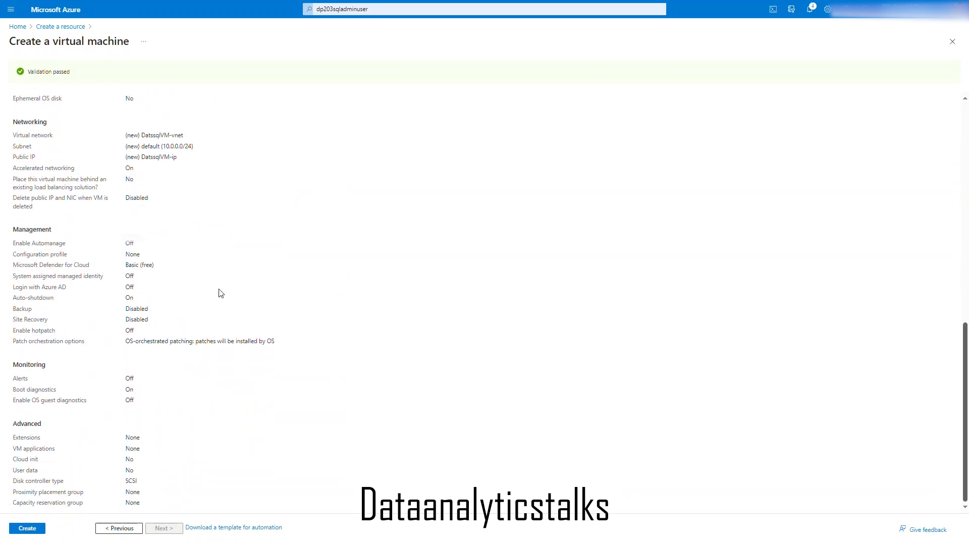
{"action": "left_click", "coordinate": [31, 528]}
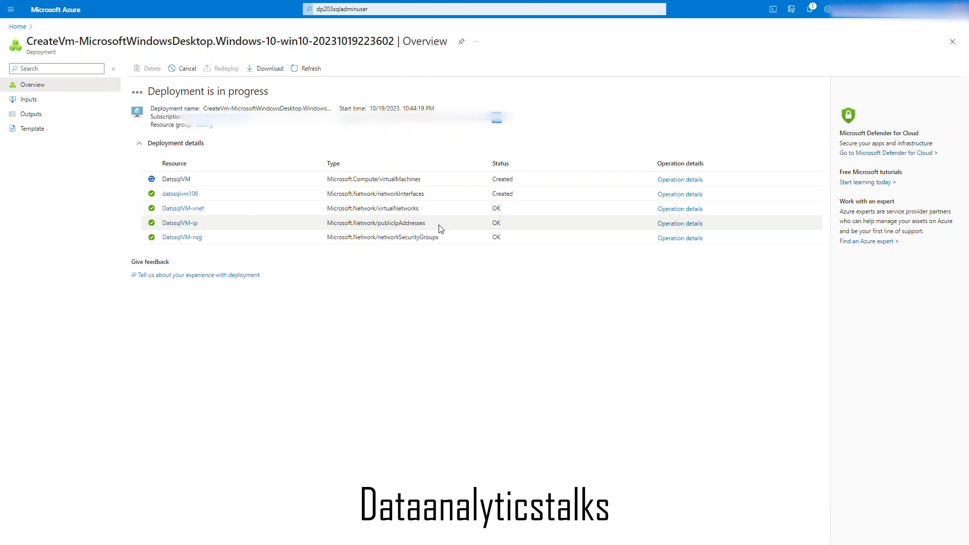
- Wait for the deployment to complete, open the DatssqlVM resource and look over its overview
{"action": "left_click_drag", "start_coordinate": [425, 181], "coordinate": [403, 182]}
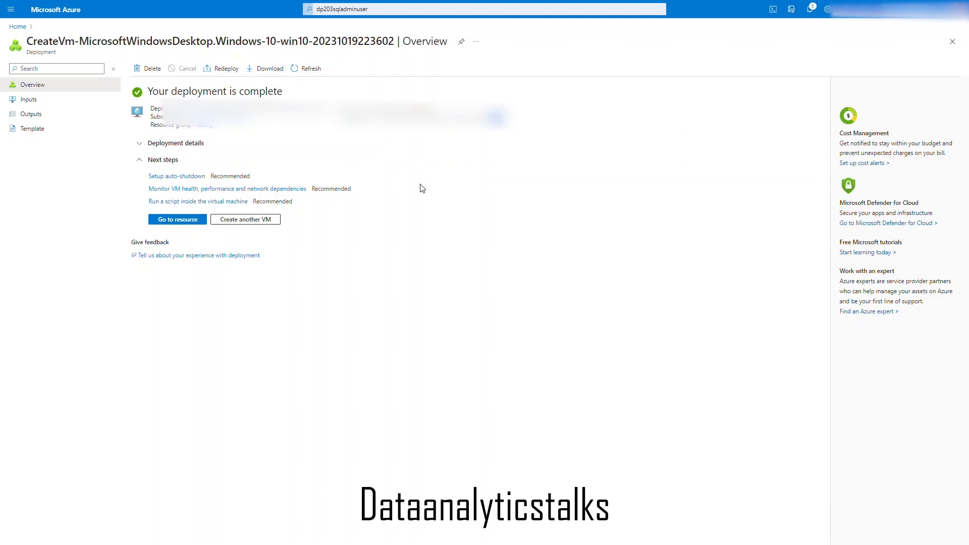
{"action": "left_click", "coordinate": [188, 221]}
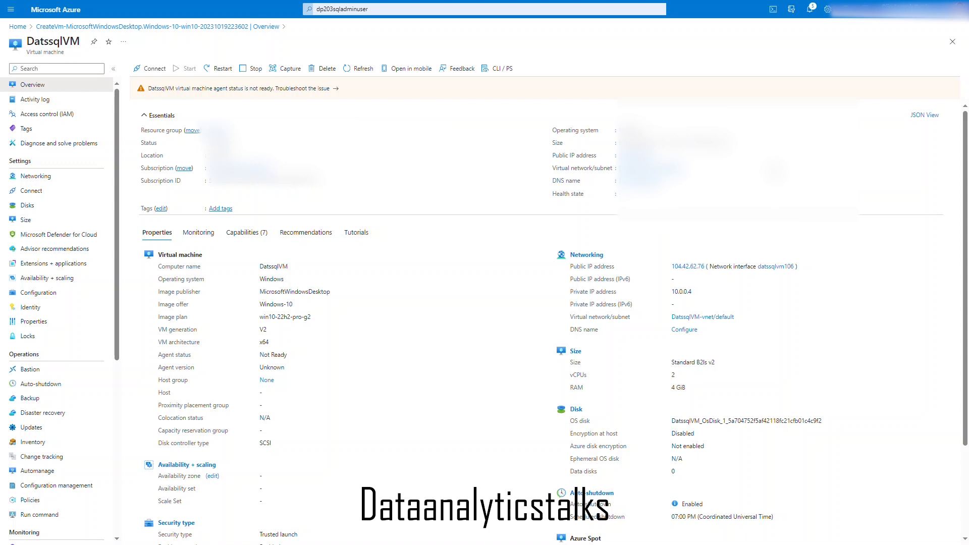
{"action": "mouse_move", "coordinate": [116, 197]}
{"action": "left_mouse_down"}
{"action": "mouse_move", "coordinate": [126, 274]}
{"action": "mouse_move", "coordinate": [119, 149]}
{"action": "mouse_move", "coordinate": [123, 402]}
{"action": "mouse_move", "coordinate": [120, 202]}
{"action": "left_mouse_up"}
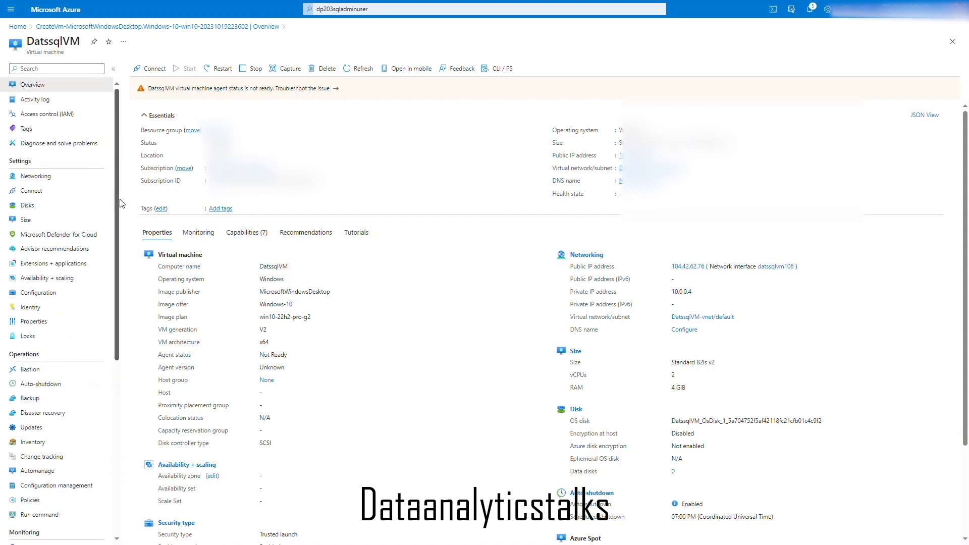
{"action": "left_click_drag", "start_coordinate": [121, 203], "coordinate": [100, 165]}
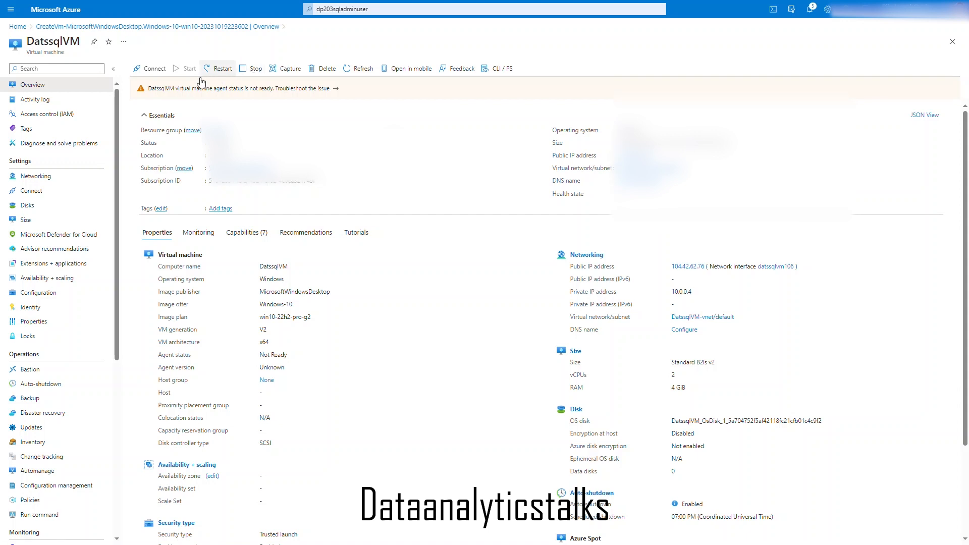
- Choose Native RDP as the connection method for DatssqlVM and download its RDP file
{"action": "left_click", "coordinate": [156, 70]}
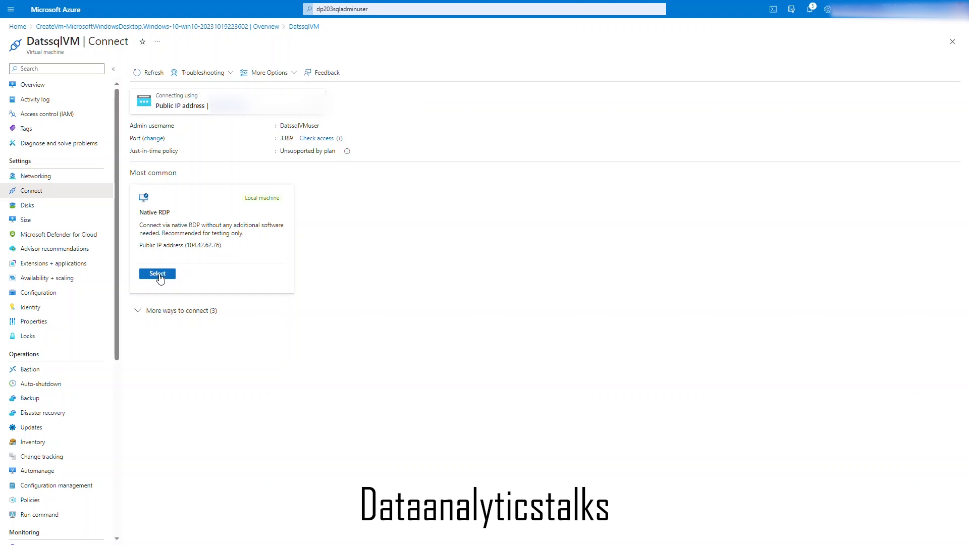
{"action": "left_click", "coordinate": [158, 275]}
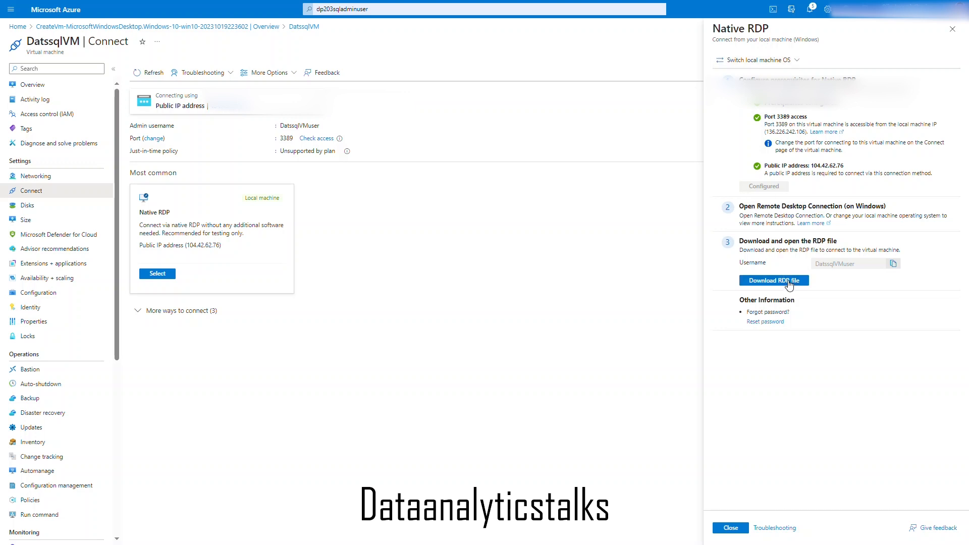
{"action": "left_click", "coordinate": [789, 282]}
{"action": "left_click", "coordinate": [797, 63]}
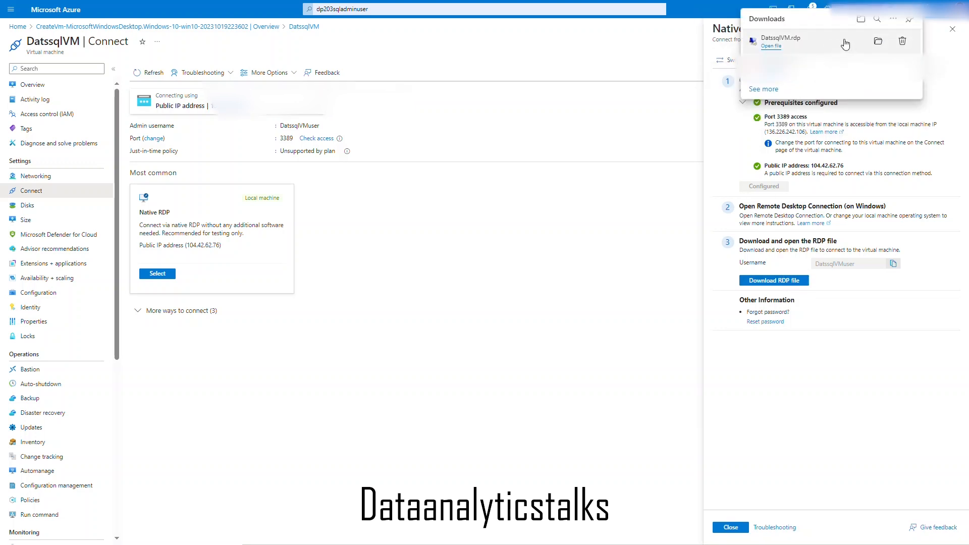
- Open DatssqlVM.rdp, accept the unknown publisher, and sign in with the username DatssqlVMuser and the account password
{"action": "left_click", "coordinate": [878, 43]}
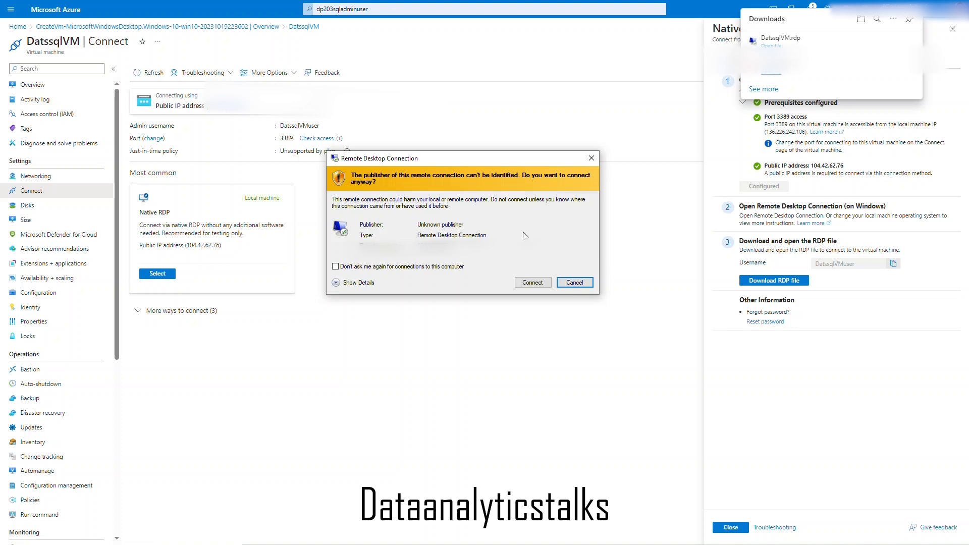
{"action": "left_click", "coordinate": [533, 283]}
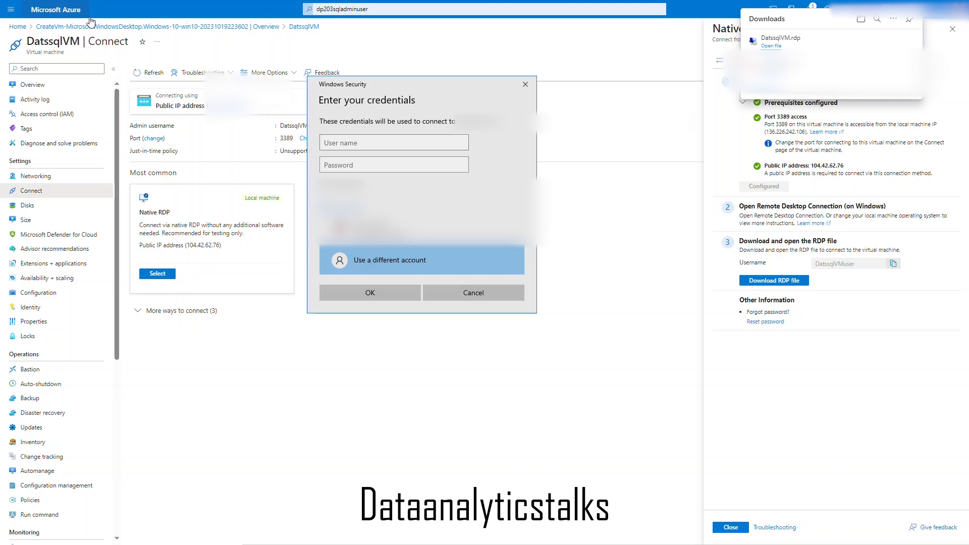
{"action": "left_click", "coordinate": [361, 146]}
{"action": "type", "text": "DatssqlVMuser"}
{"action": "left_click", "coordinate": [369, 167]}
{"action": "key", "text": "ctrl+v"}
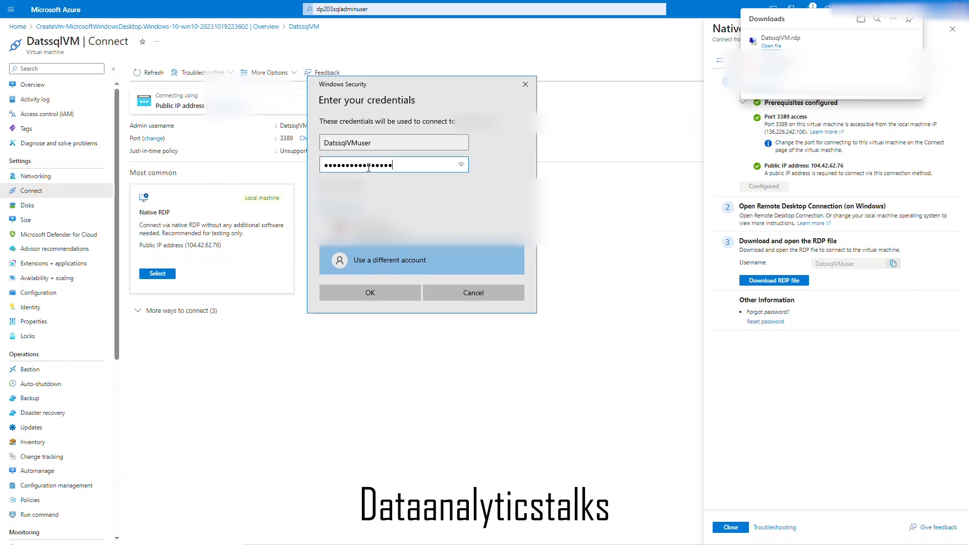
{"action": "left_click", "coordinate": [383, 294]}
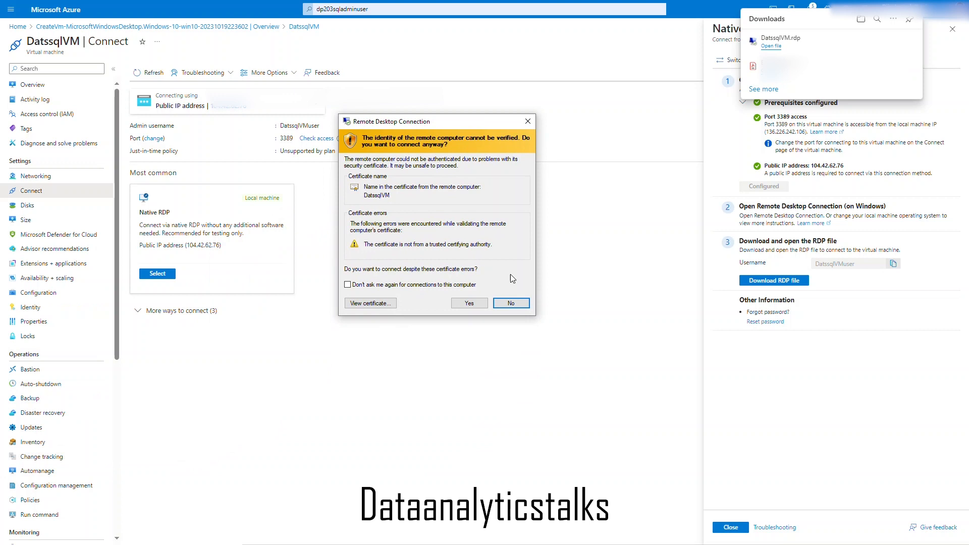
- Connect to DatssqlVM despite the certificate errors and accept the displayed privacy settings for the device
{"action": "left_click", "coordinate": [470, 304]}
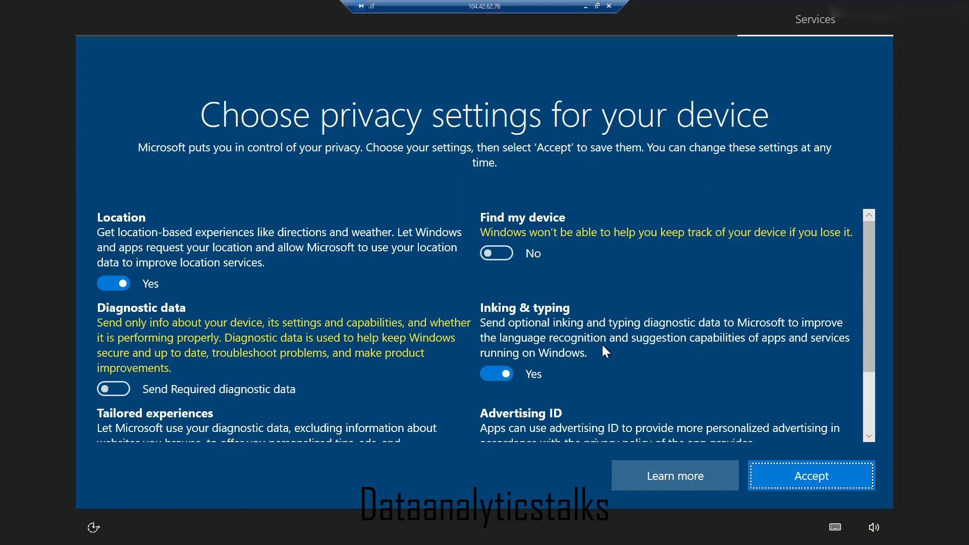
{"action": "left_click", "coordinate": [810, 472]}
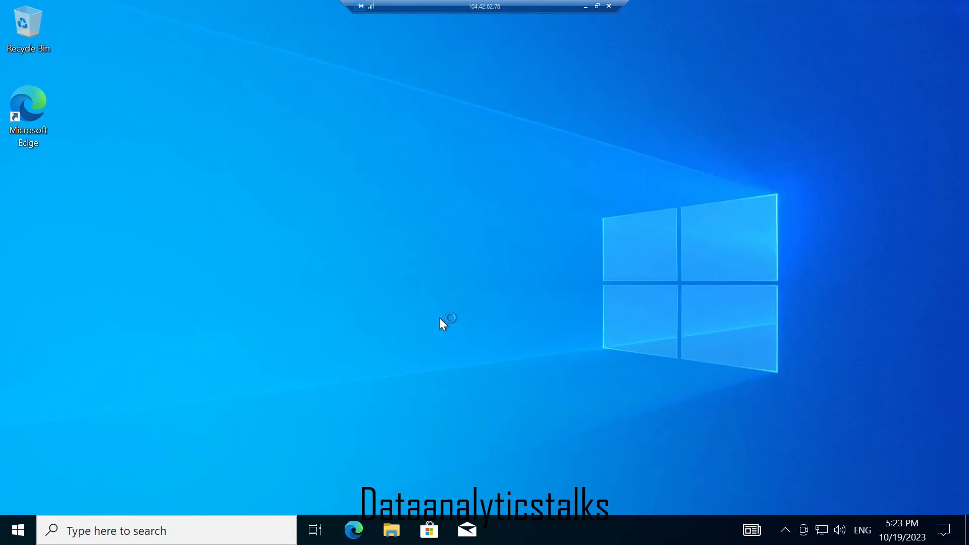
- Look over the Start menu, examine the virtual machine's device specifications and installed RAM in the About settings, and close Settings
{"action": "left_click", "coordinate": [23, 533]}
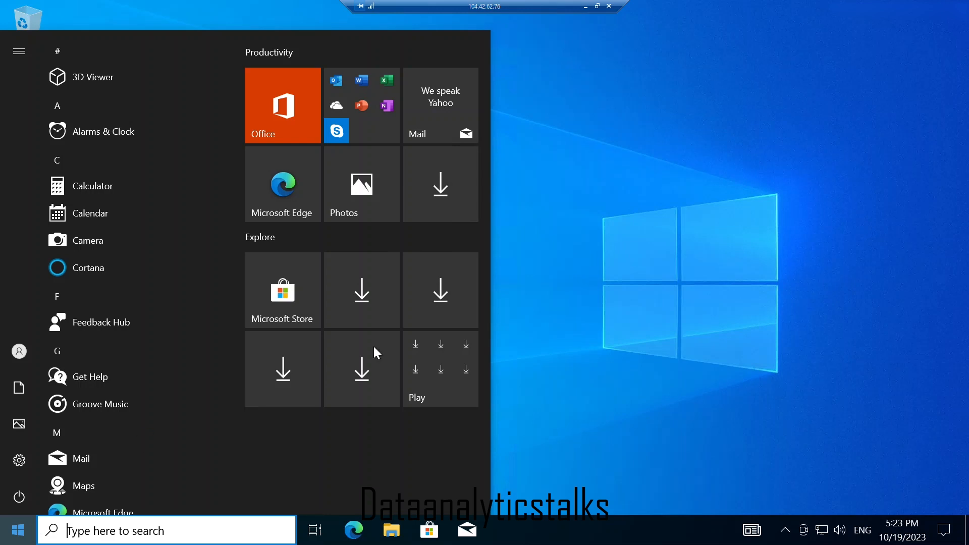
{"action": "left_click", "coordinate": [519, 335]}
{"action": "left_click", "coordinate": [176, 534]}
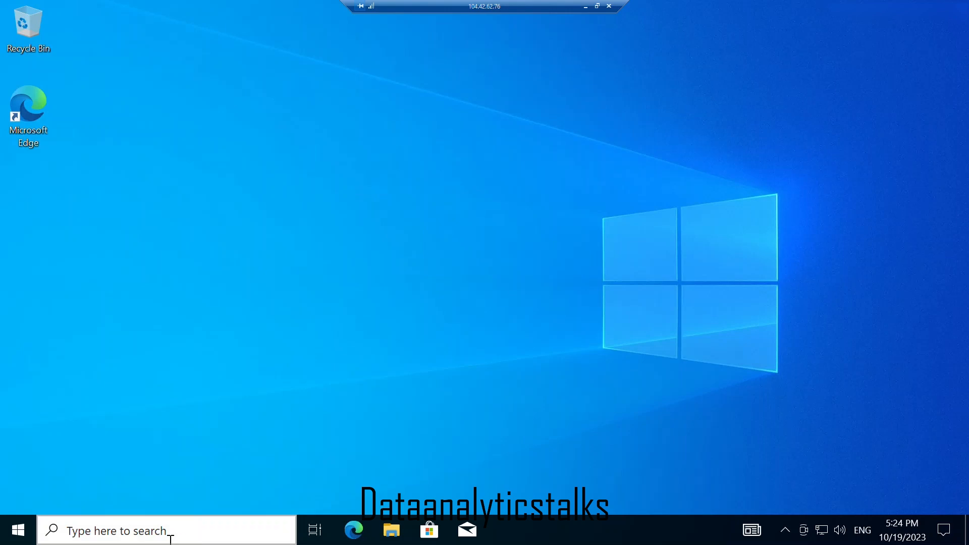
{"action": "type", "text": "this"}
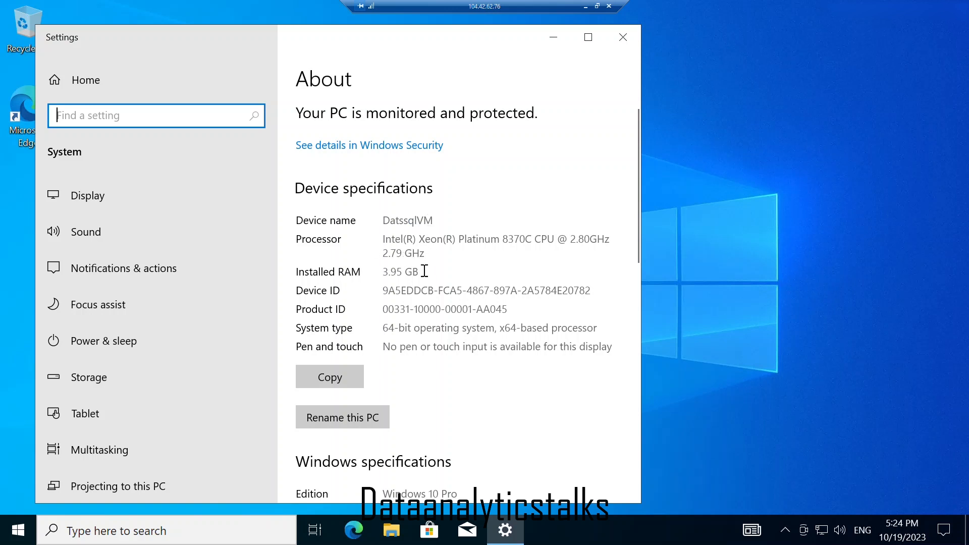
{"action": "left_click_drag", "start_coordinate": [418, 272], "coordinate": [383, 275]}
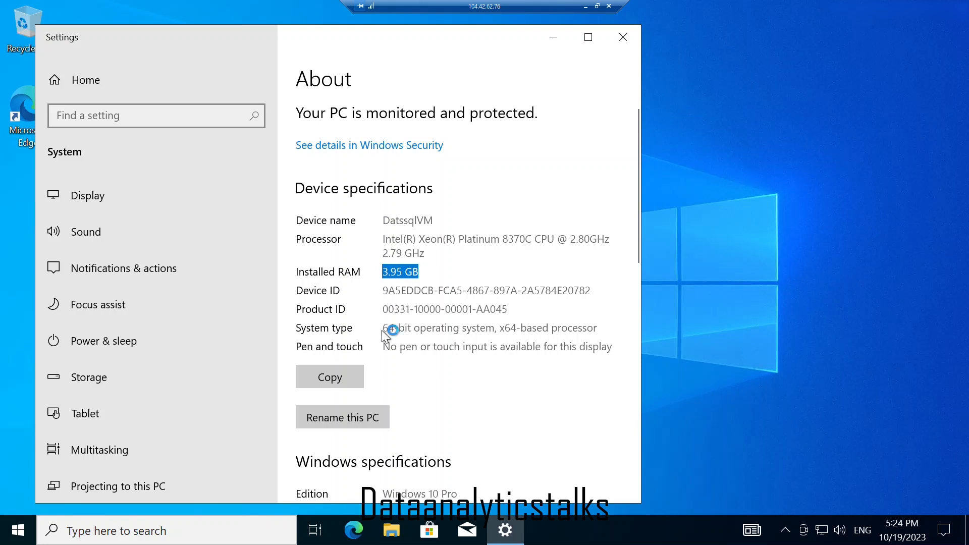
{"action": "left_click_drag", "start_coordinate": [638, 245], "coordinate": [608, 150]}
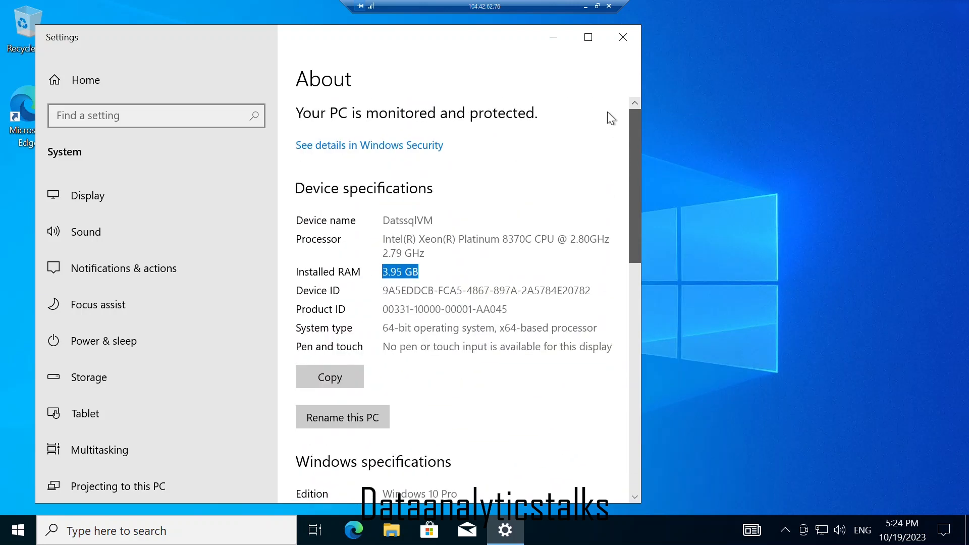
{"action": "left_click", "coordinate": [624, 38]}
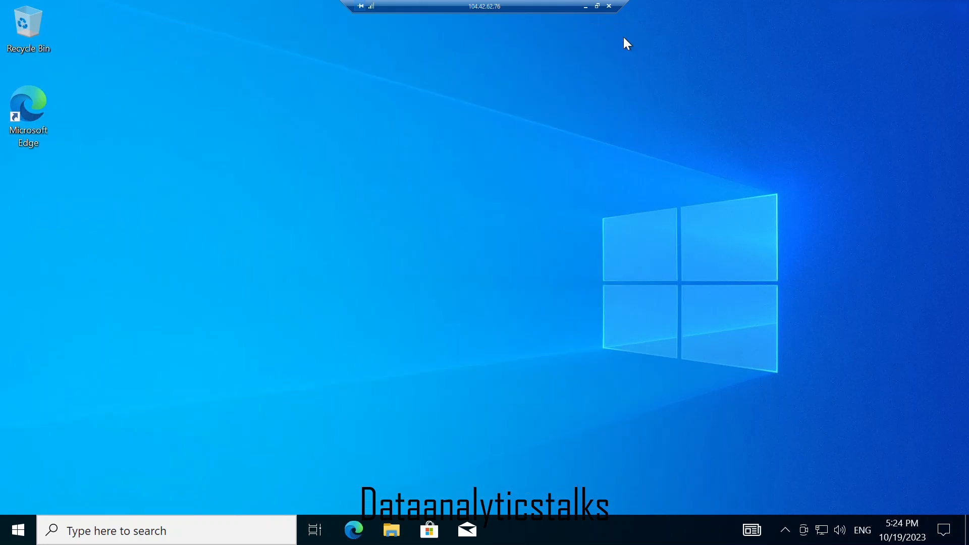